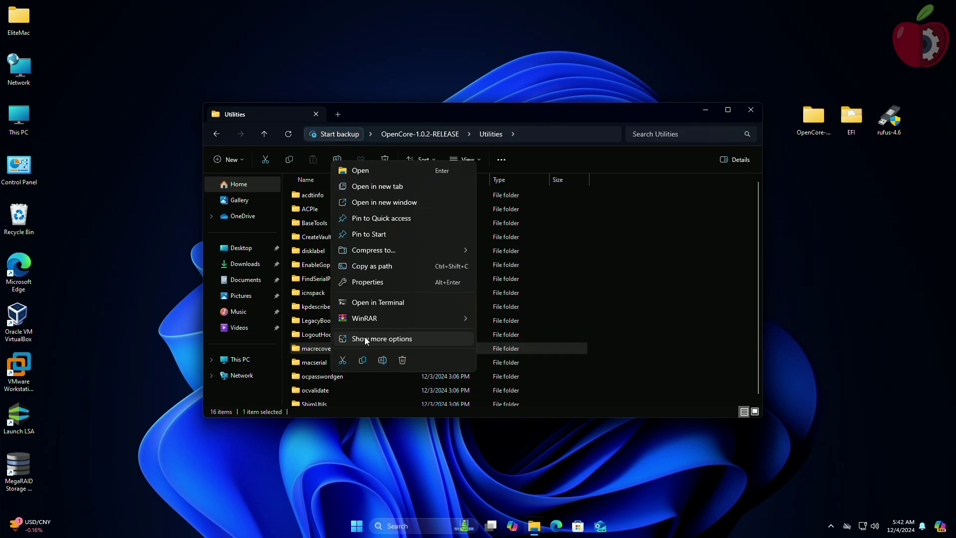
# Step: Copy the path of the macrecovery folder and open Command Prompt as administrator, allowing it to make changes
pyautogui.click(411, 264)
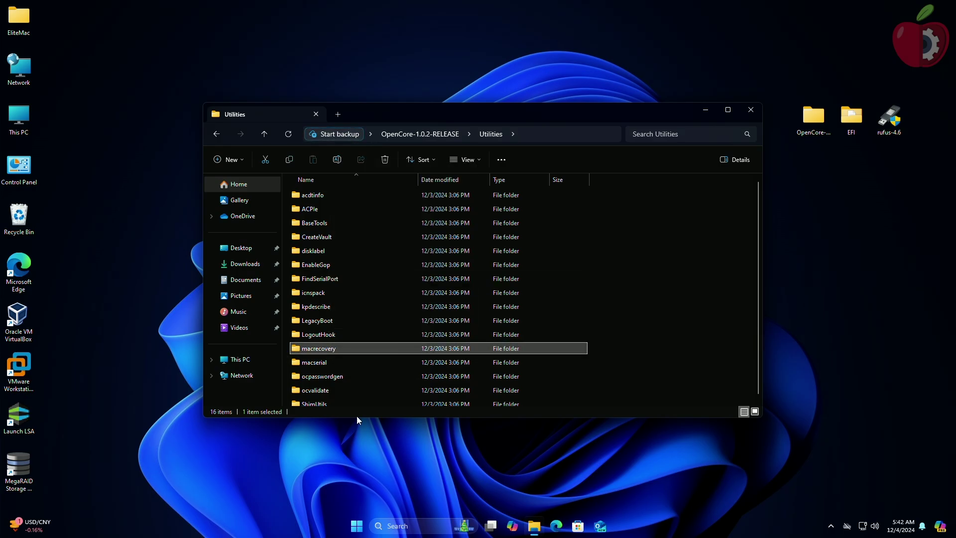
pyautogui.press('super')
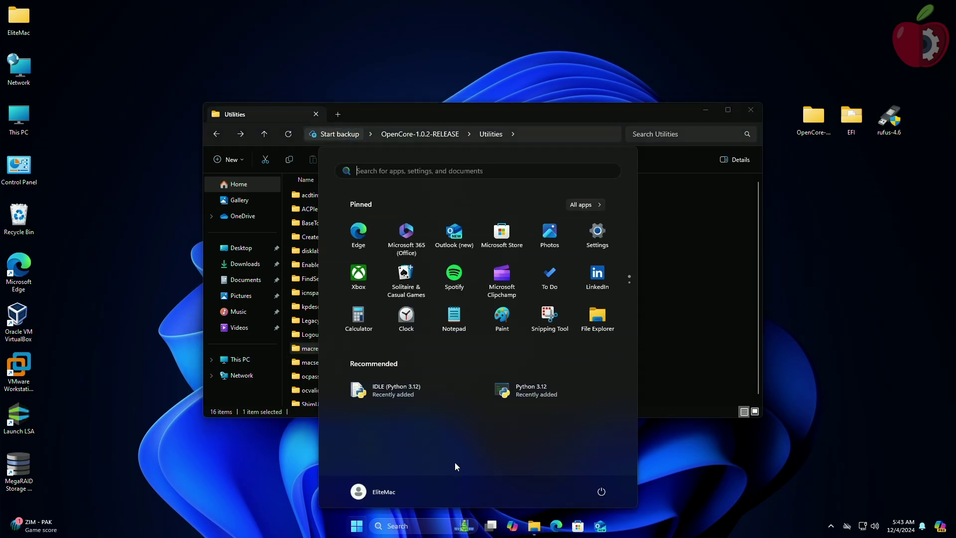
pyautogui.write('cmd')
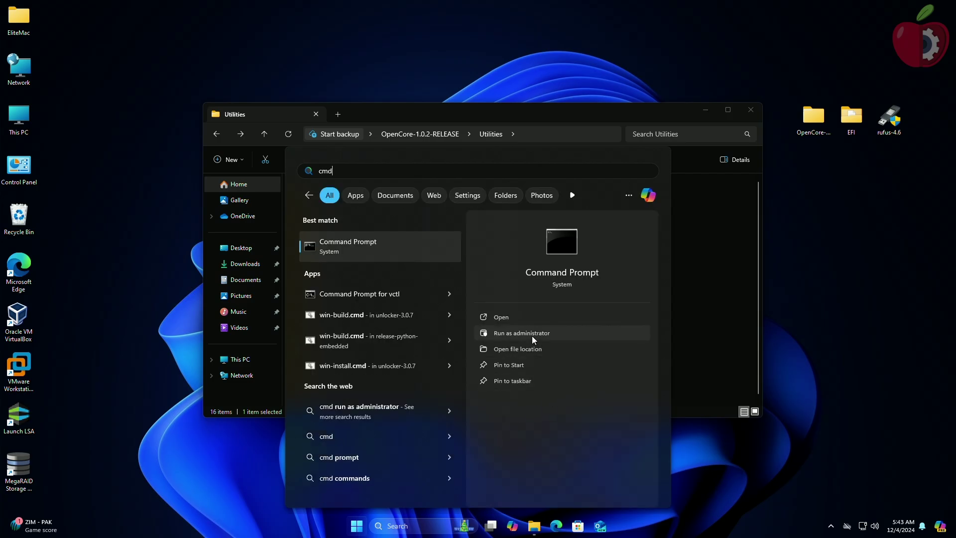
pyautogui.click(531, 335)
pyautogui.click(426, 339)
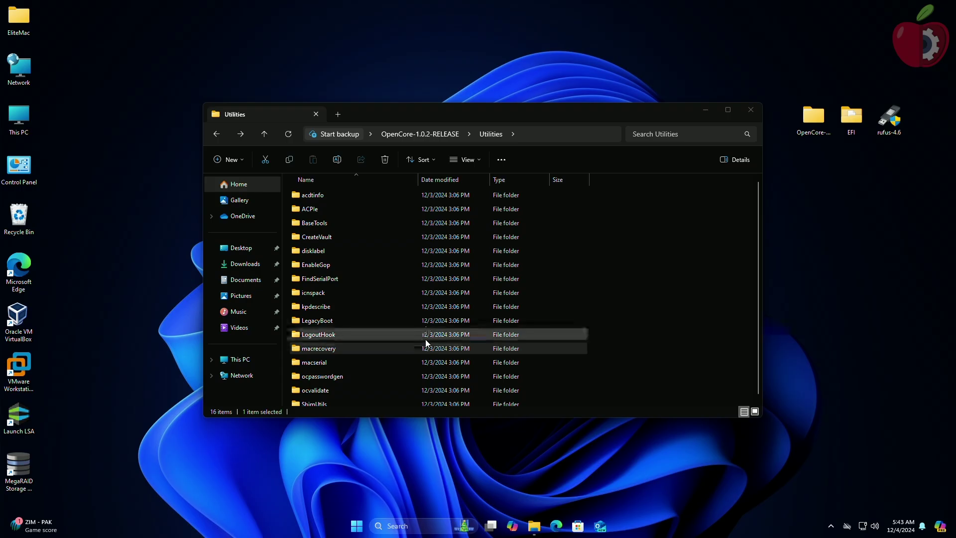
# Step: Change the Command Prompt directory to the OpenCore-1.0.2-RELEASE\Utilities\macrecovery folder using the copied path
pyautogui.write('cd')
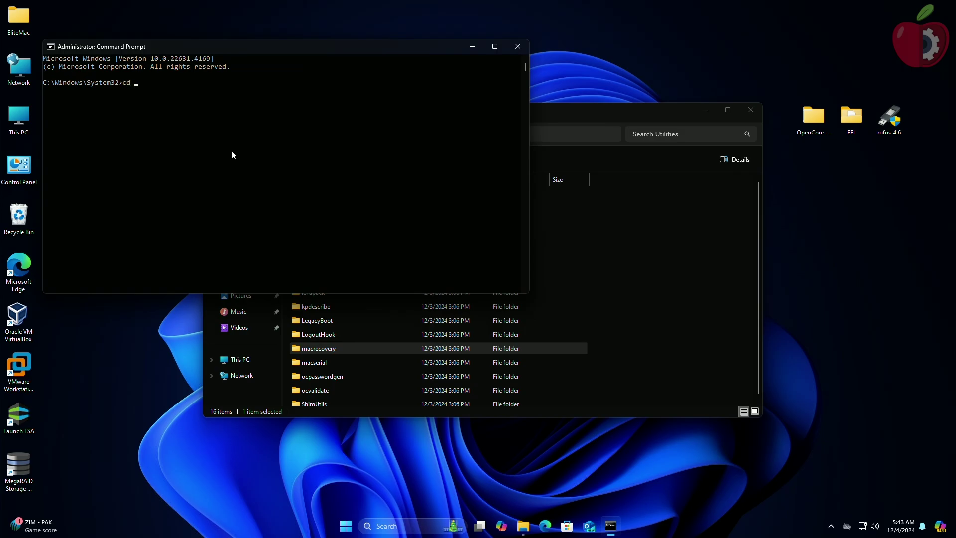
pyautogui.write('"C:\\Users\\EliteMac\\Desktop\\OpenCore-1.0.2-RELEASE\\Utilities\\macrecovery"')
pyautogui.press('Return')
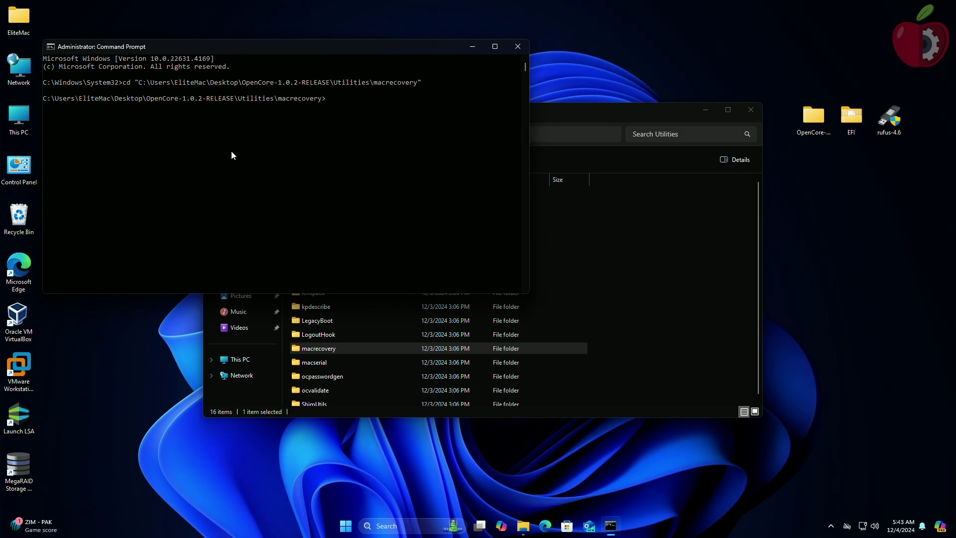
# Step: Copy the first "Latest version" command, starting from macrecovery.py, out of recovery_urls in the macrecovery folder, and close the file
pyautogui.doubleClick(373, 348)
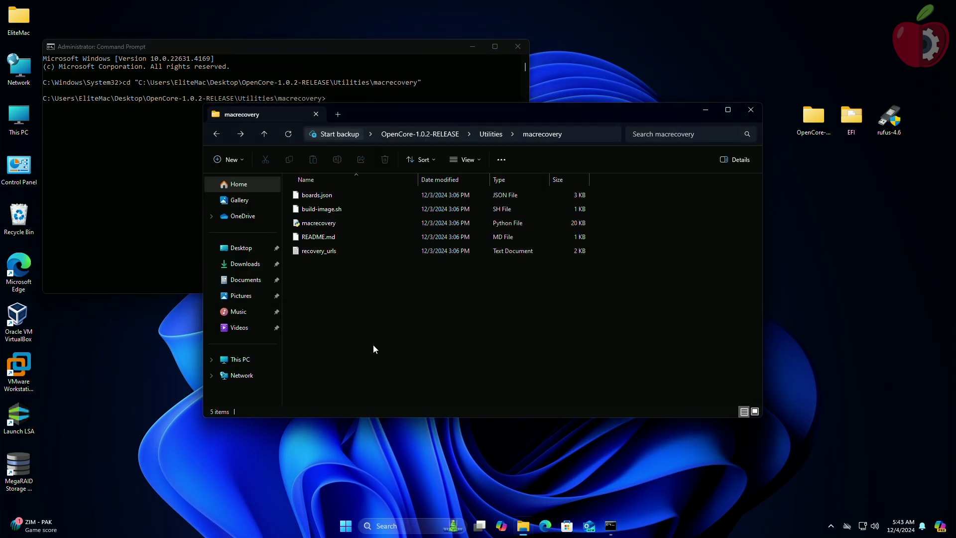
pyautogui.doubleClick(348, 251)
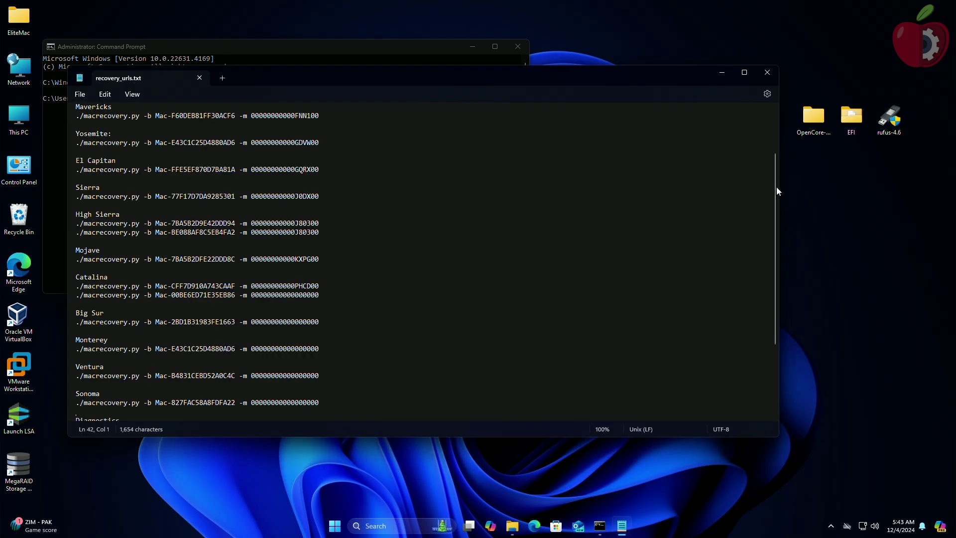
pyautogui.moveTo(773, 189); pyautogui.dragTo(769, 307)
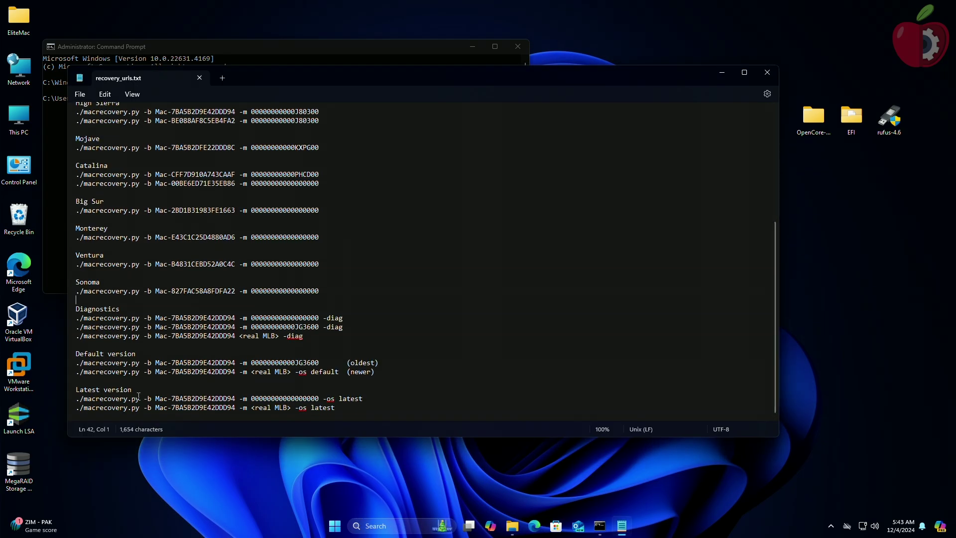
pyautogui.moveTo(83, 399); pyautogui.dragTo(362, 399)
pyautogui.hotkey('ctrl', 'c')
pyautogui.hotkey('shift', 'Home')
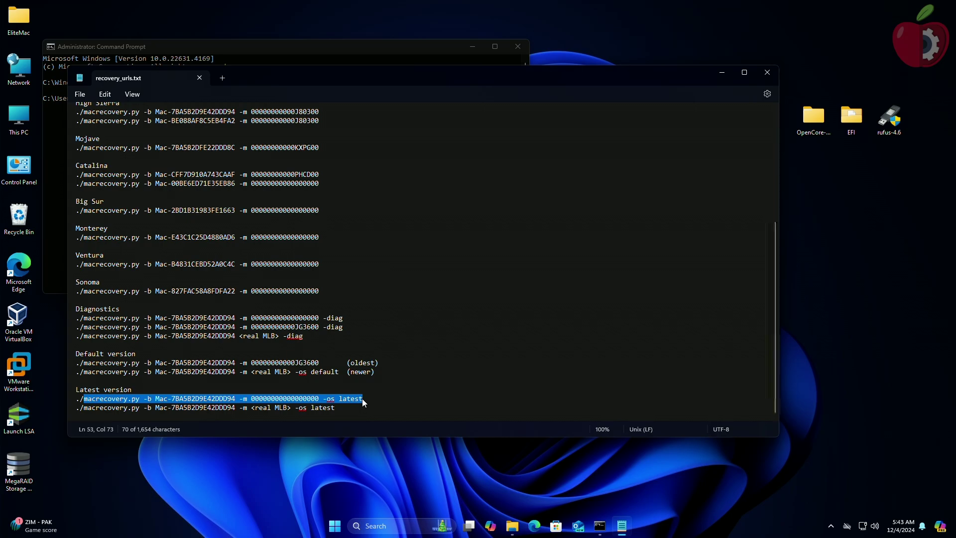
pyautogui.click(766, 75)
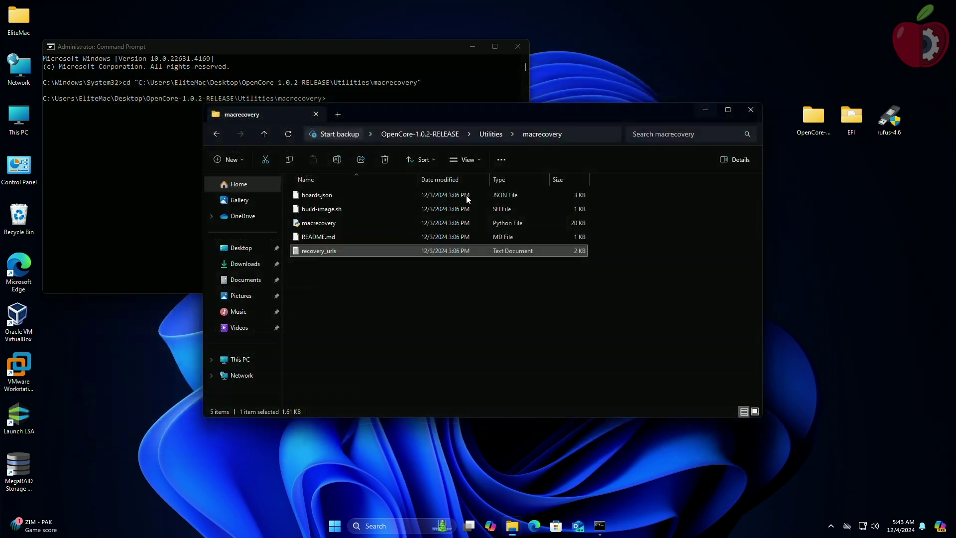
# Step: Run the copied macrecovery.py command with "download" appended after "-os latest" in Command Prompt
pyautogui.click(135, 170)
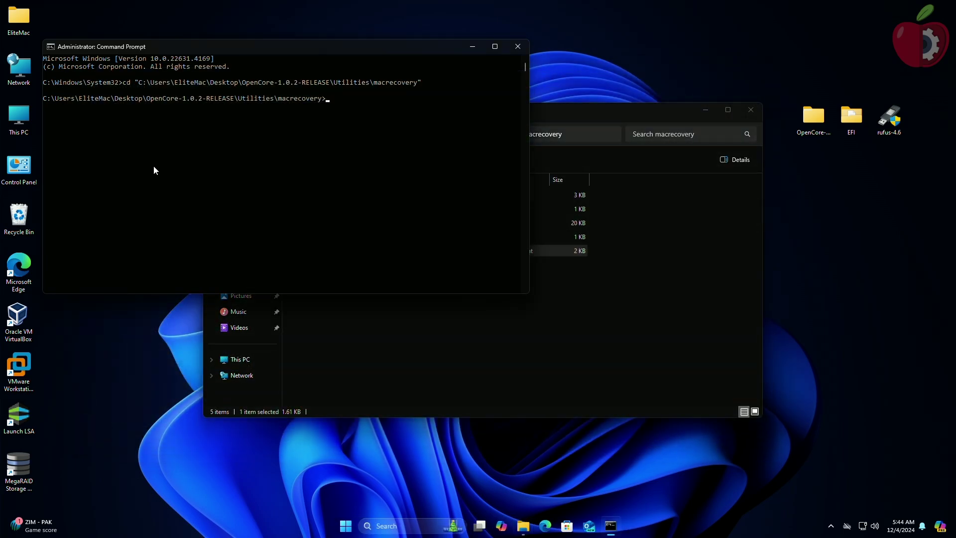
pyautogui.hotkey('ctrl', 'v')
pyautogui.write('d')
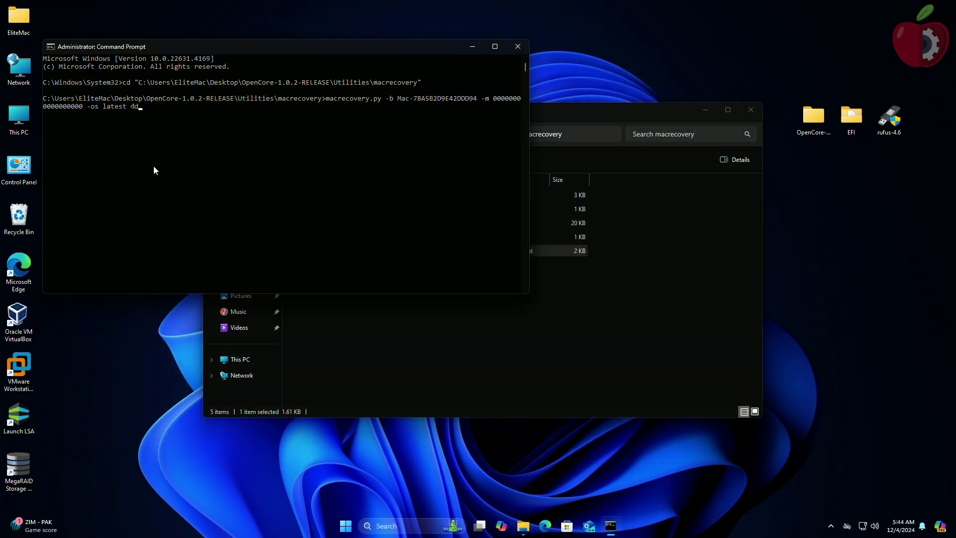
pyautogui.press('BackSpace')
pyautogui.write('ownload')
pyautogui.press('Return')
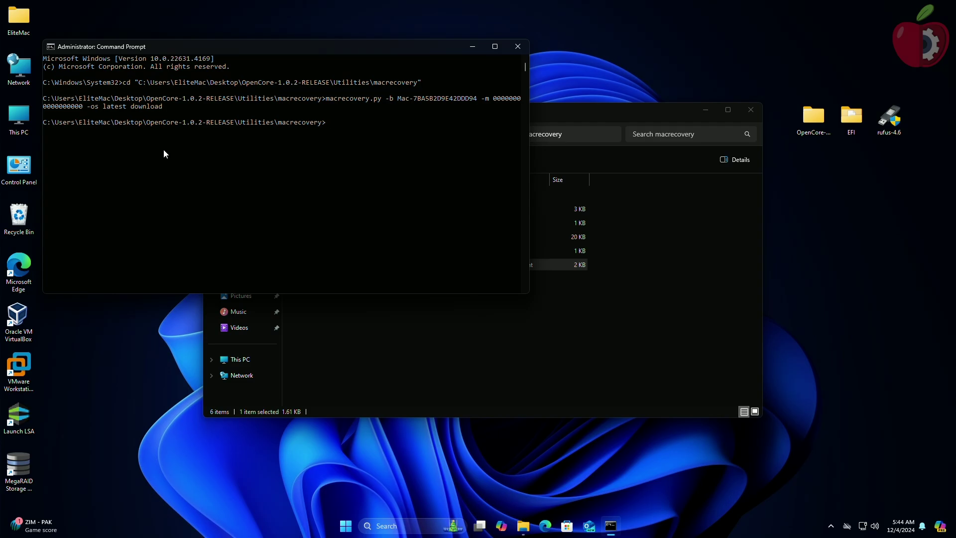
# Step: Close Command Prompt, check the contents of the com.apple.recovery.boot folder, and close the folder window
pyautogui.click(521, 49)
pyautogui.click(393, 198)
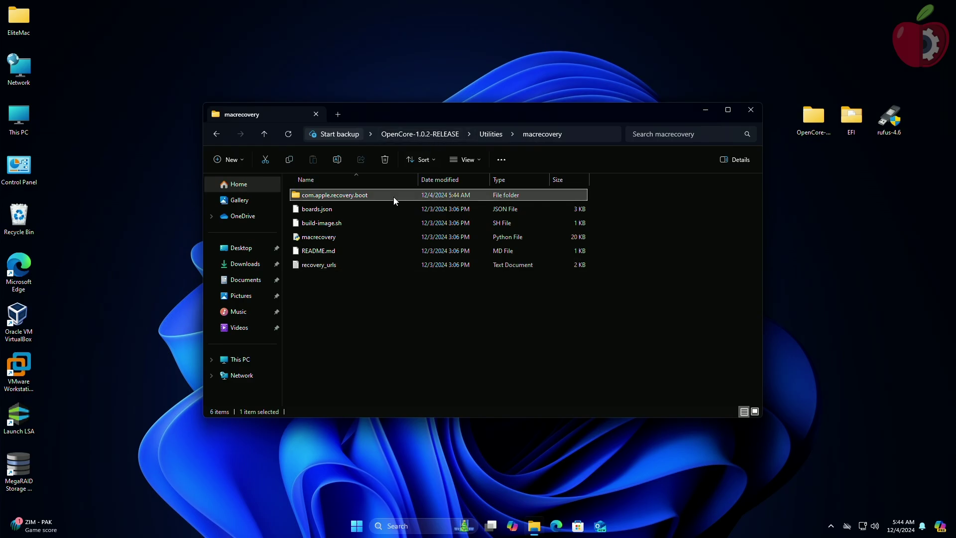
pyautogui.doubleClick(394, 196)
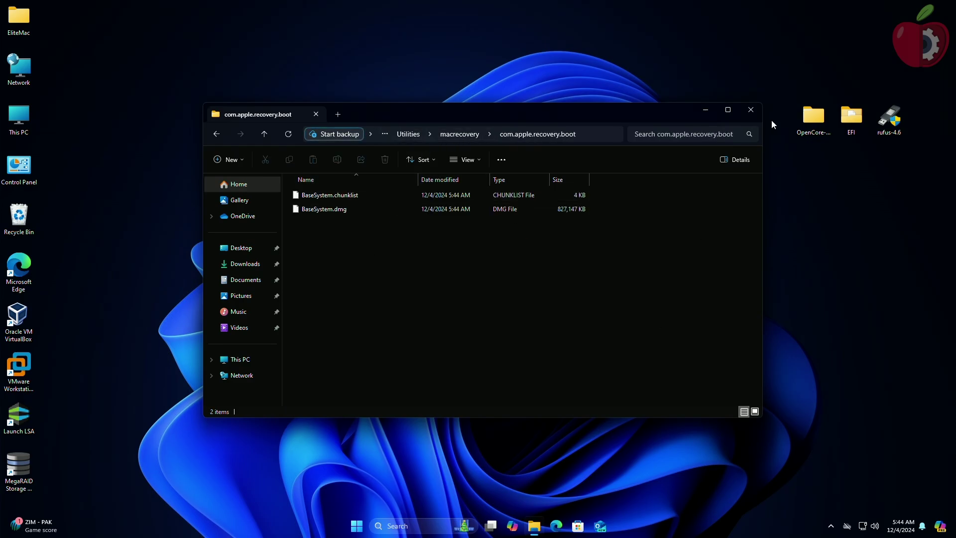
pyautogui.click(751, 110)
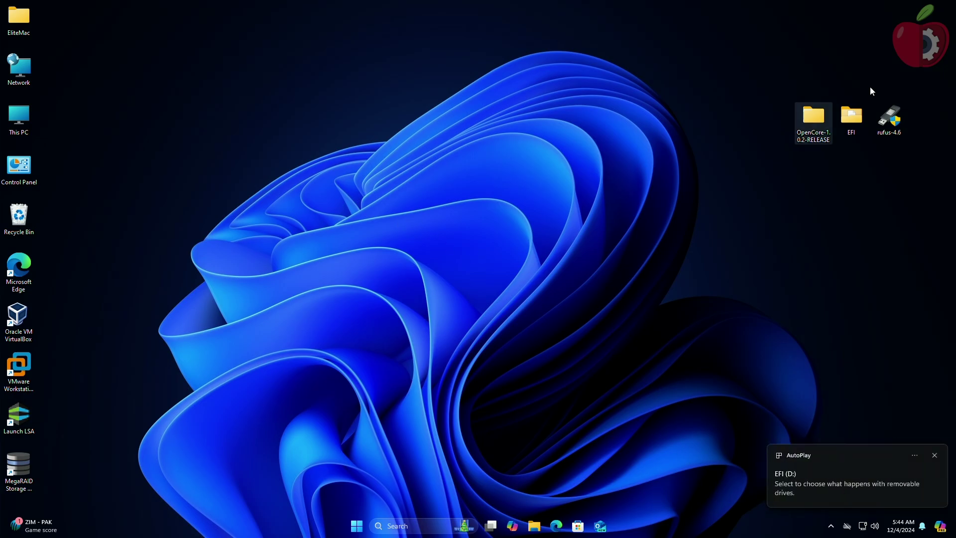
# Step: Launch rufus-4.6 from the desktop, allow it to make changes, and set the boot selection to Non bootable
pyautogui.doubleClick(887, 131)
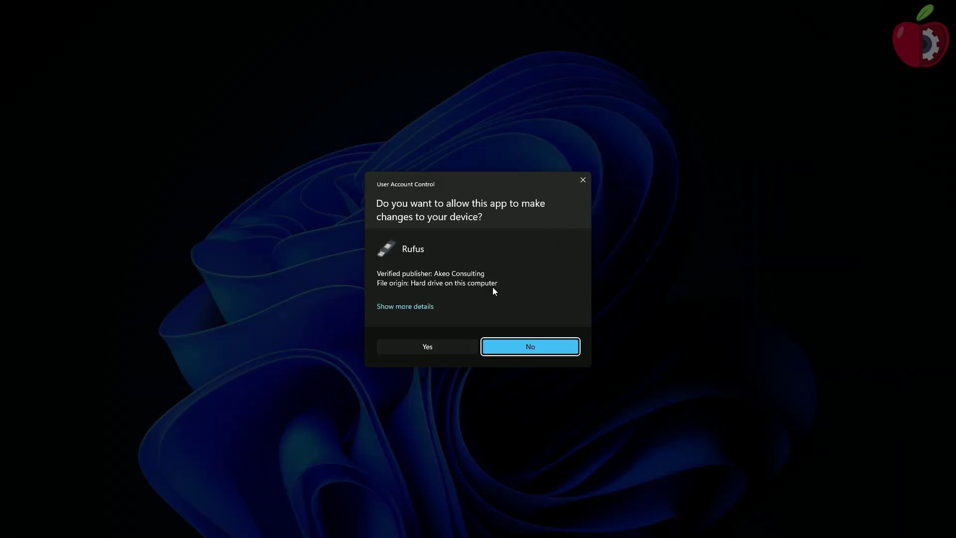
pyautogui.click(436, 348)
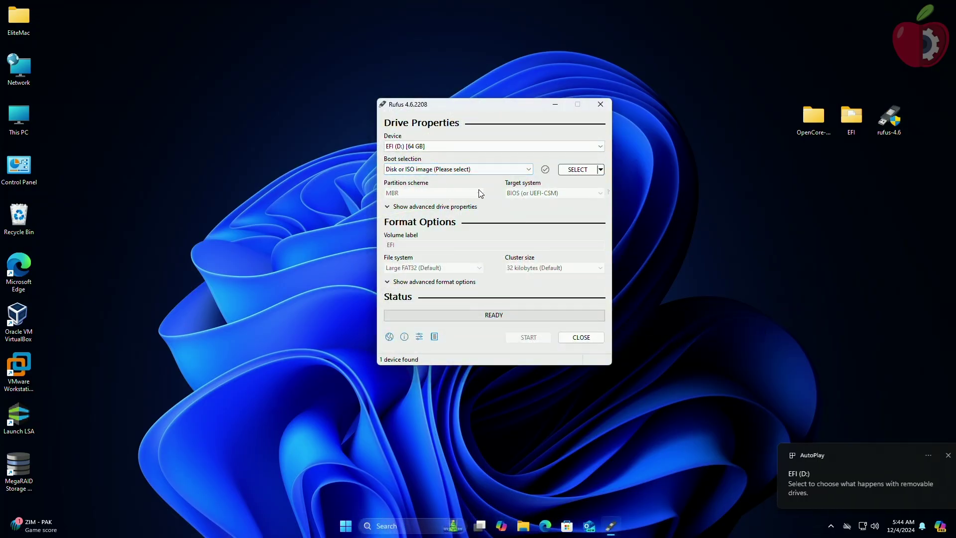
pyautogui.click(455, 170)
pyautogui.click(450, 180)
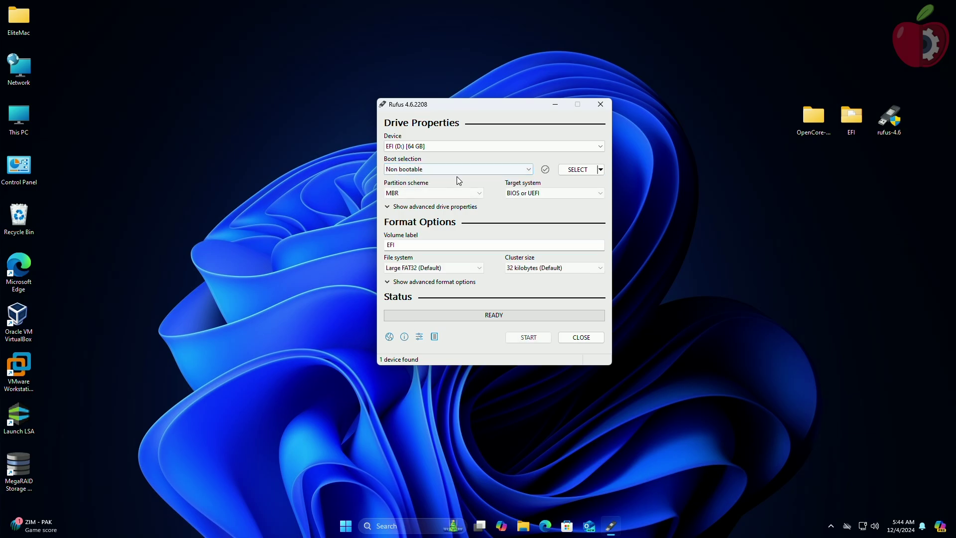
# Step: Keep MBR, BIOS or UEFI and Large FAT32 as the drive's format settings, and enter EFI as the volume label
pyautogui.click(473, 193)
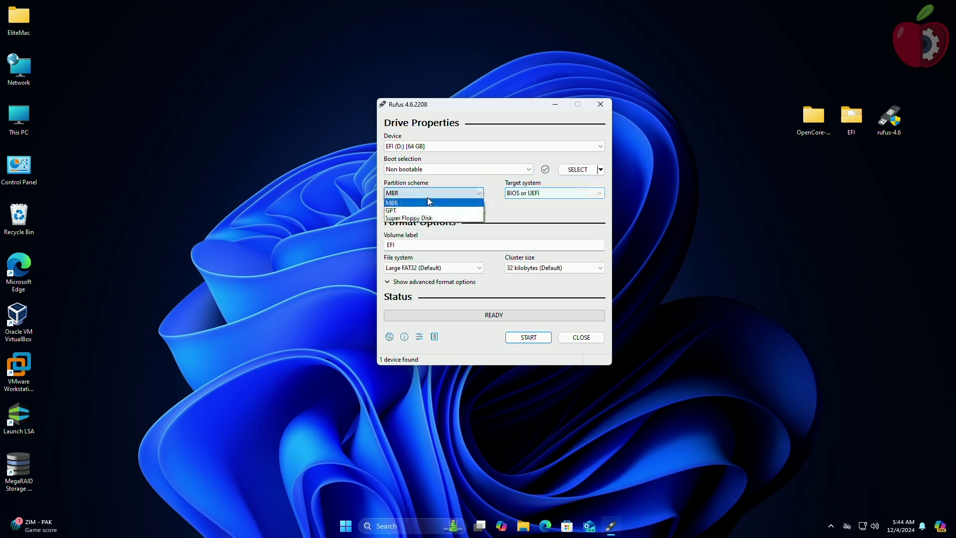
pyautogui.click(492, 194)
pyautogui.click(529, 193)
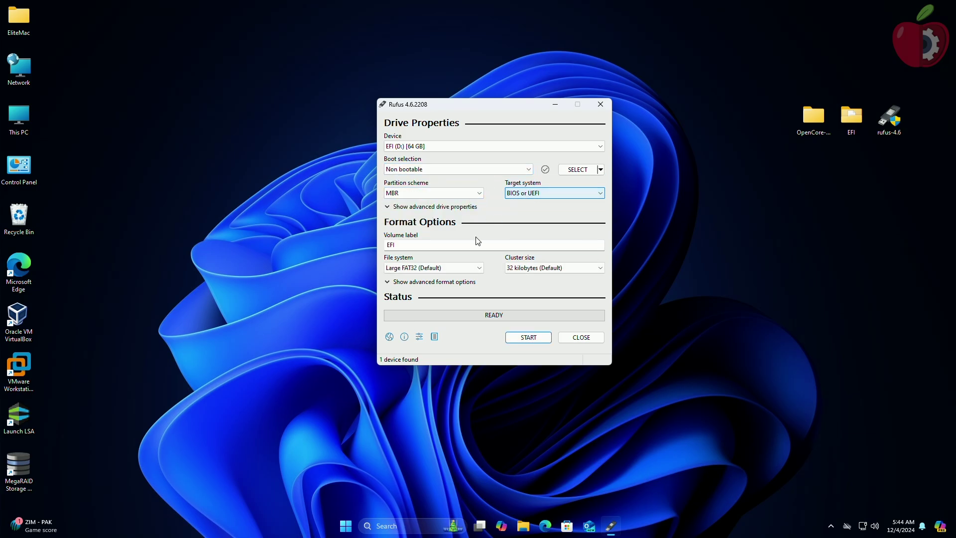
pyautogui.click(453, 267)
pyautogui.click(452, 272)
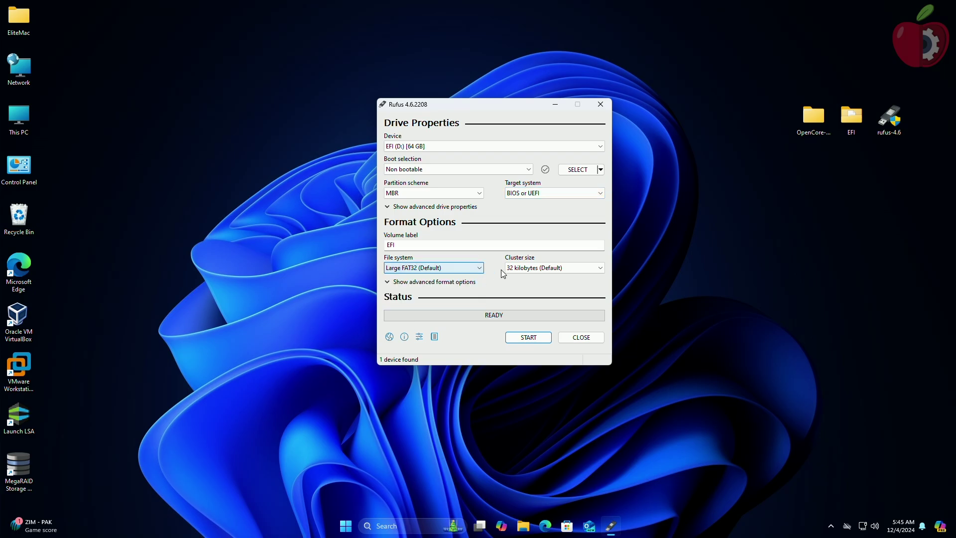
pyautogui.moveTo(448, 245); pyautogui.dragTo(266, 245)
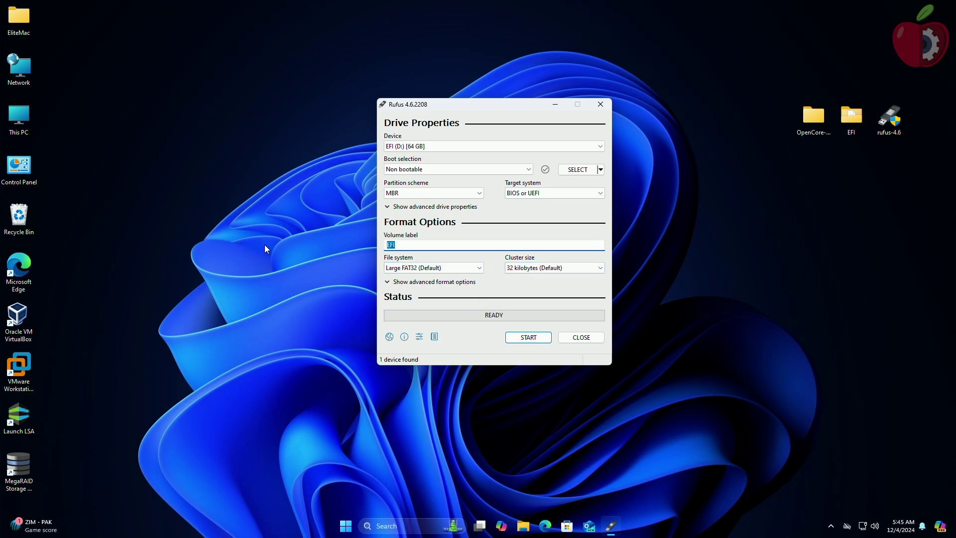
pyautogui.write('EFI')
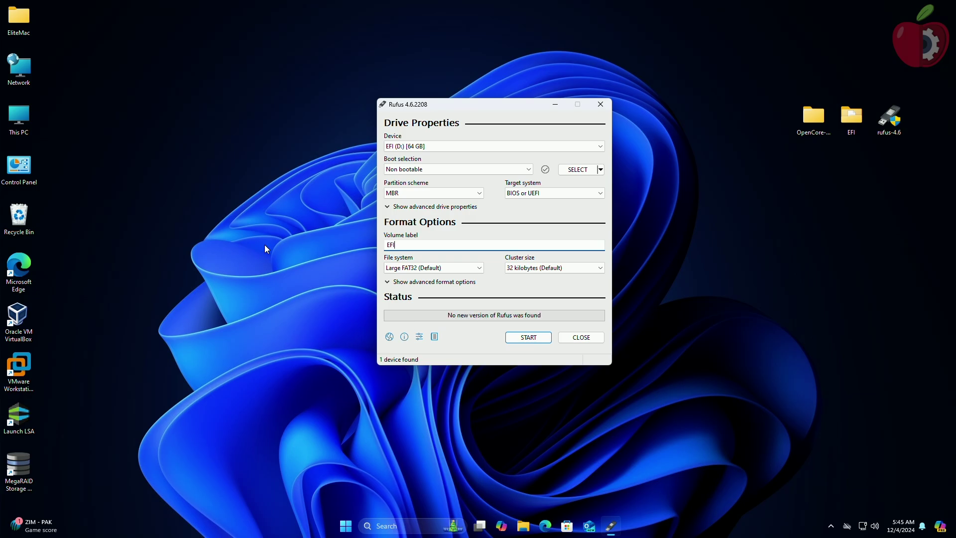
# Step: Format the EFI (D:) drive, accepting the erasure of its data, and close Rufus
pyautogui.click(539, 337)
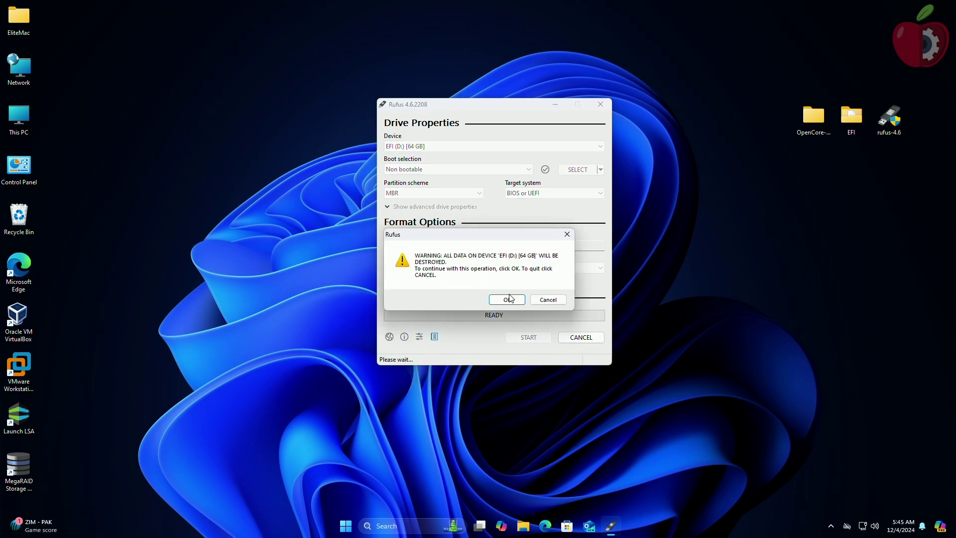
pyautogui.click(508, 302)
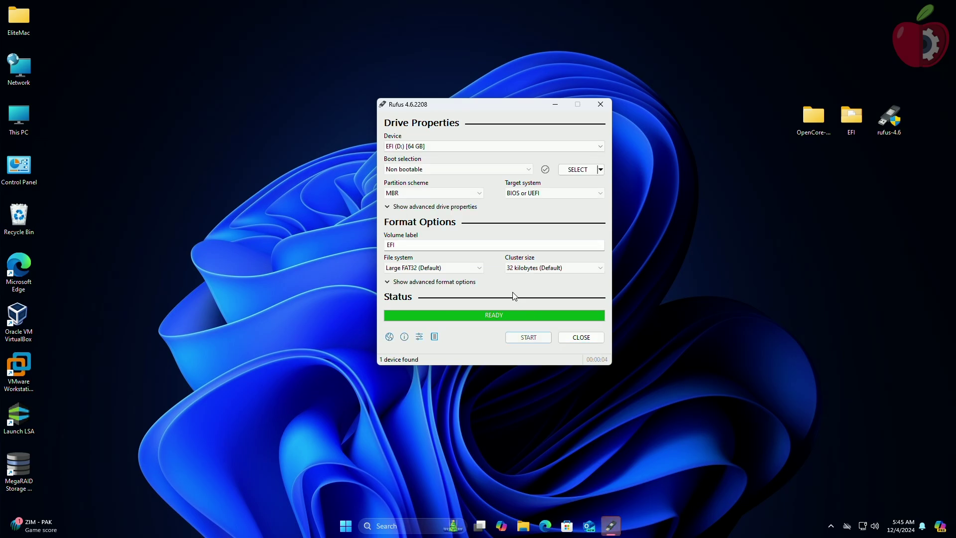
pyautogui.click(578, 339)
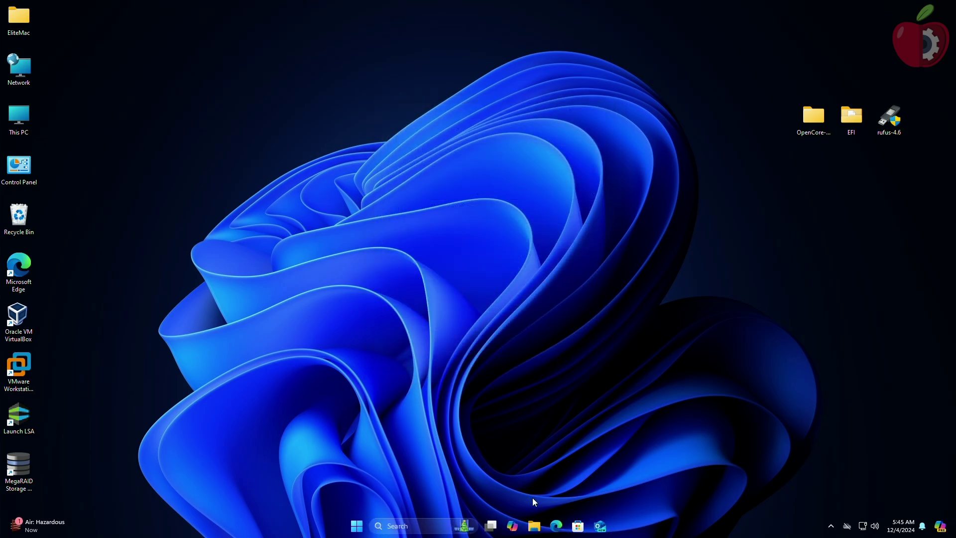
# Step: Open the EFI (D:) drive in File Explorer and delete both autorun files from it
pyautogui.click(534, 526)
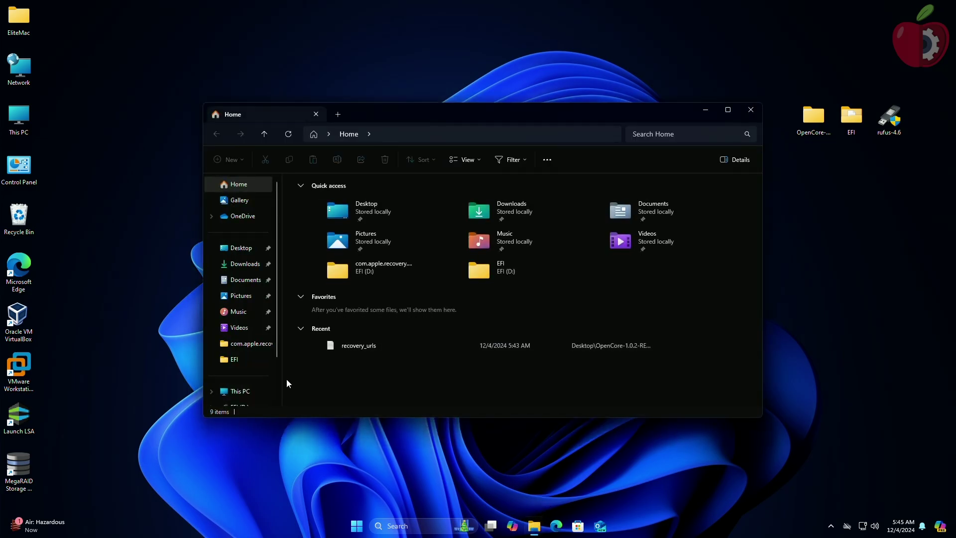
pyautogui.click(252, 391)
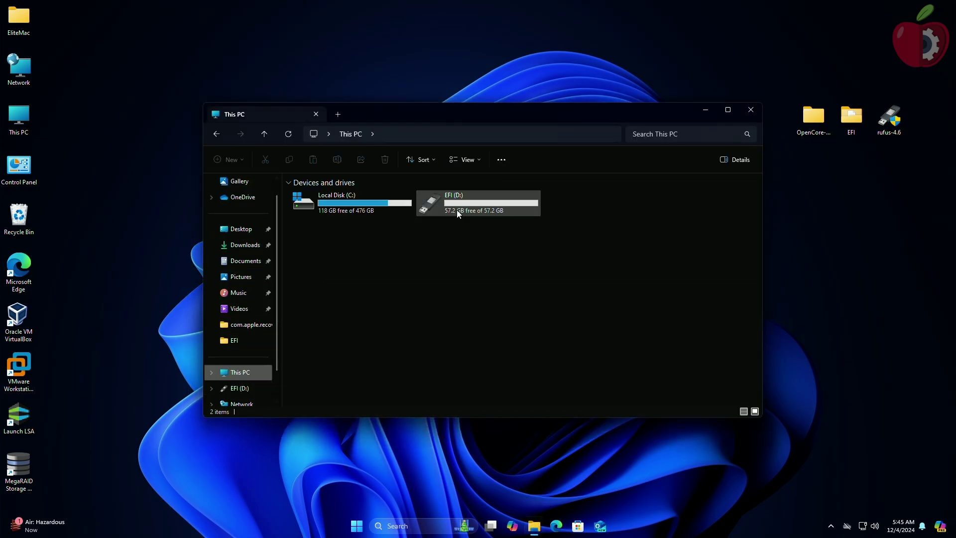
pyautogui.doubleClick(456, 204)
pyautogui.moveTo(357, 314); pyautogui.dragTo(431, 121)
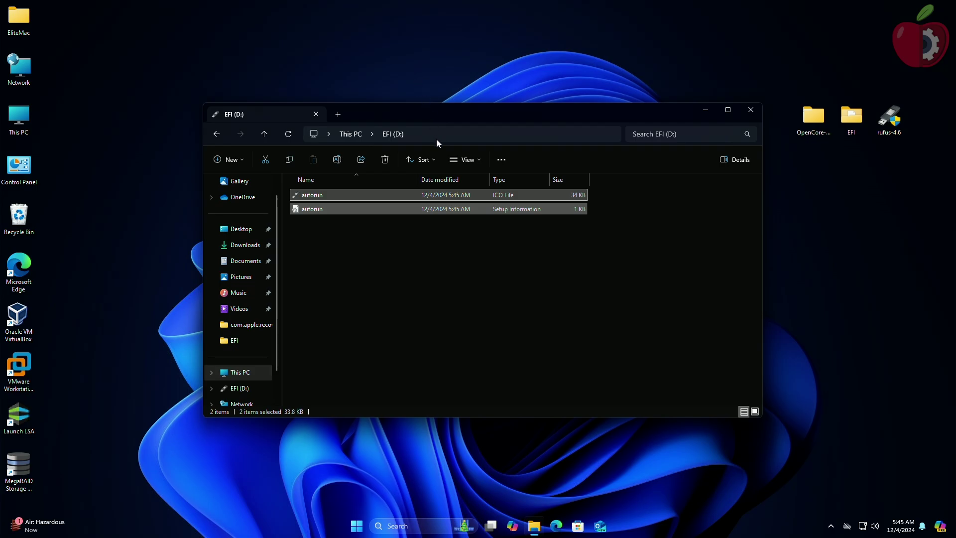
pyautogui.press('Delete')
pyautogui.press('Return')
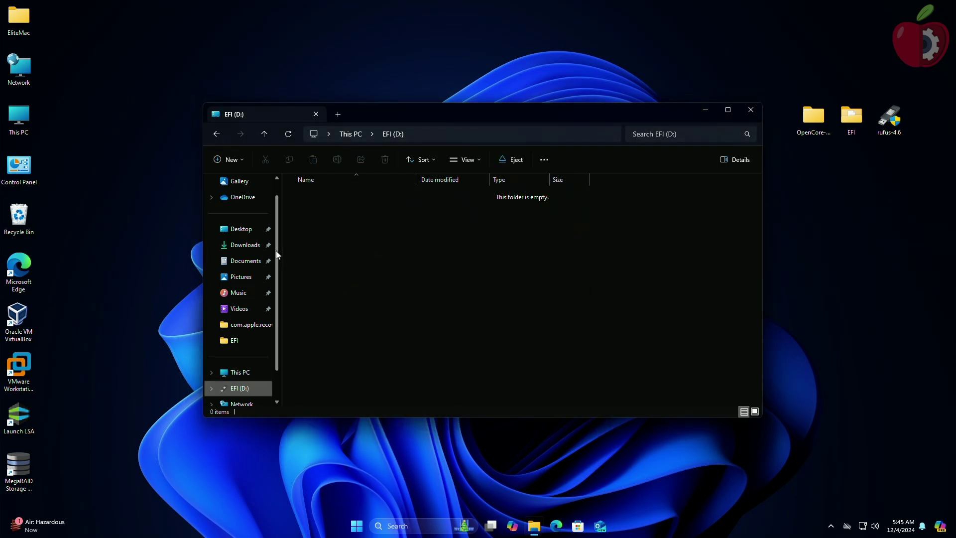
# Step: Copy the com.apple.recovery.boot folder from the desktop's OpenCore-1.0.2-RELEASE/Utilities/macrecovery folder to the EFI (D:) drive
pyautogui.click(241, 230)
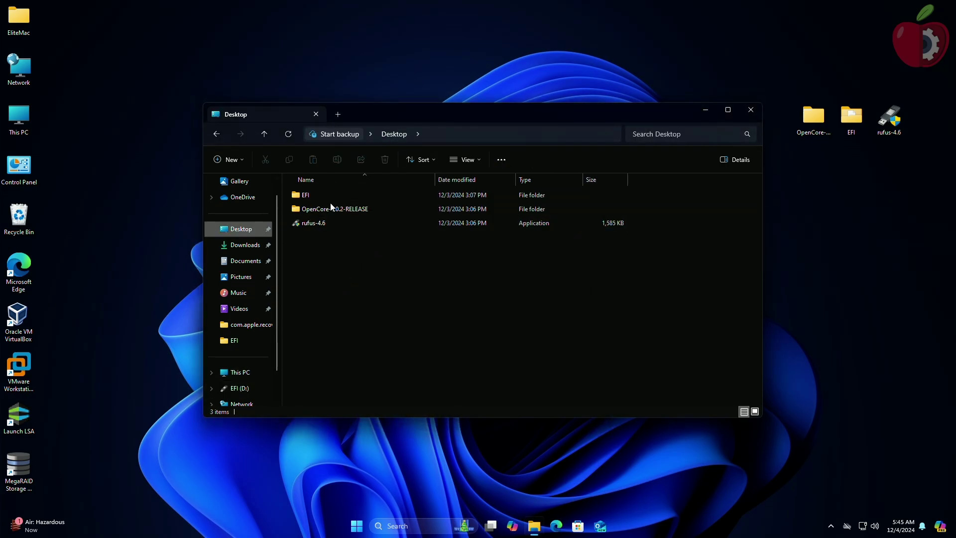
pyautogui.doubleClick(330, 208)
pyautogui.doubleClick(332, 223)
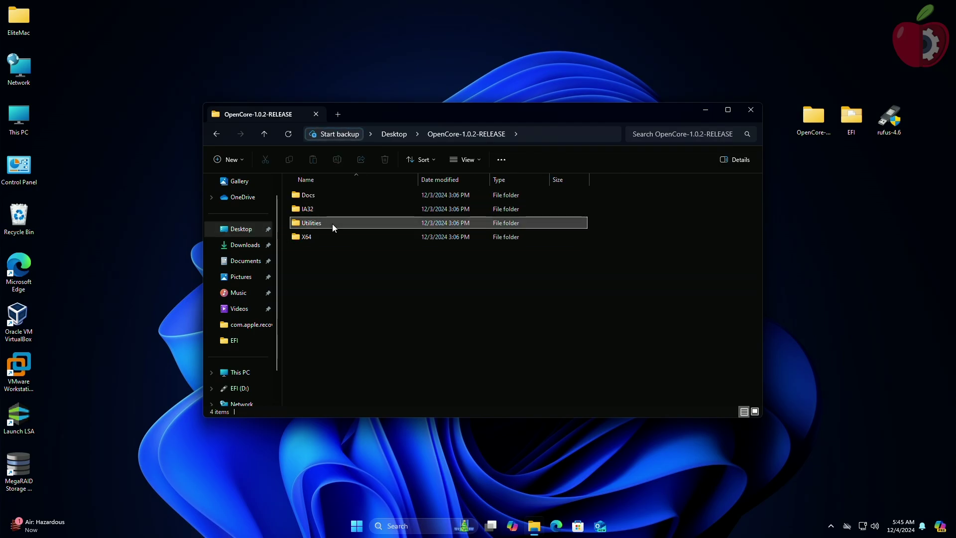
pyautogui.doubleClick(338, 351)
pyautogui.click(356, 197)
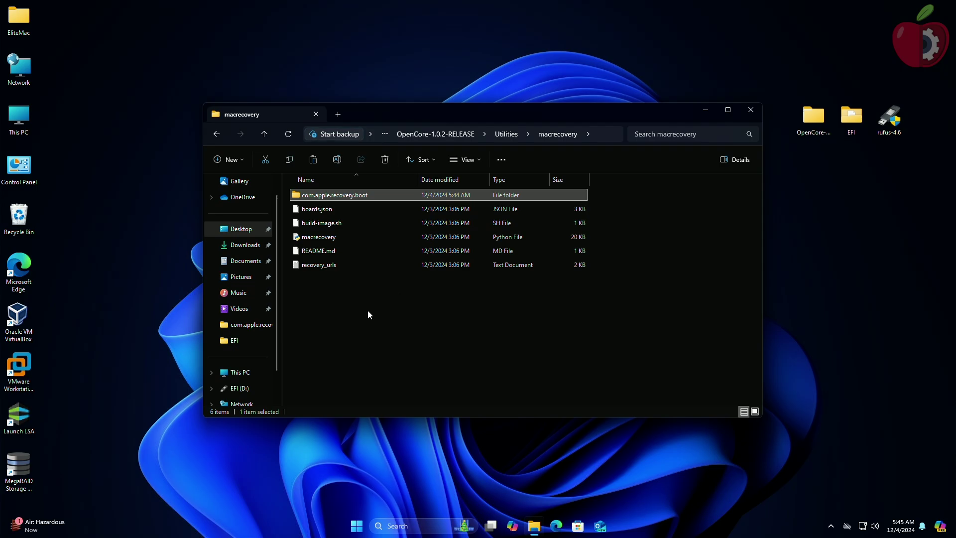
pyautogui.click(249, 390)
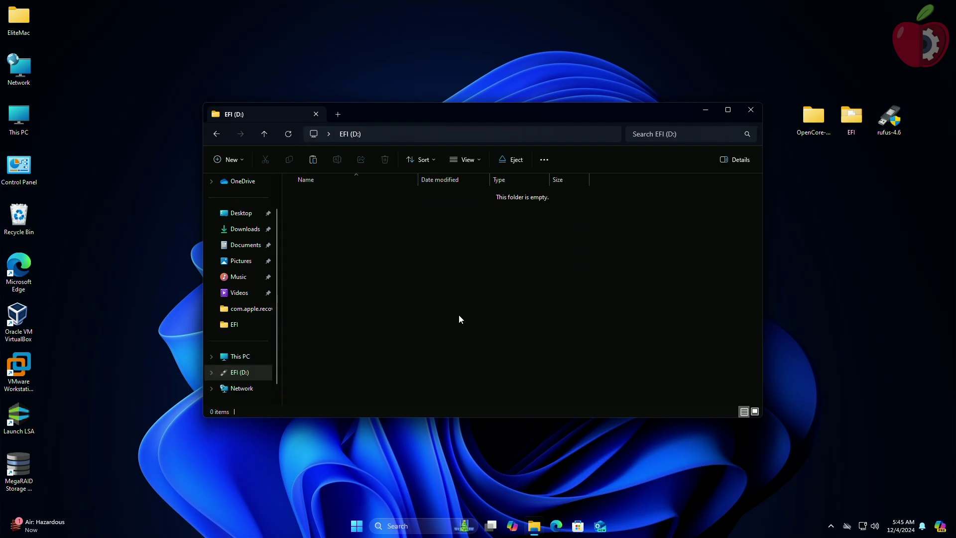
pyautogui.hotkey('ctrl', 'v')
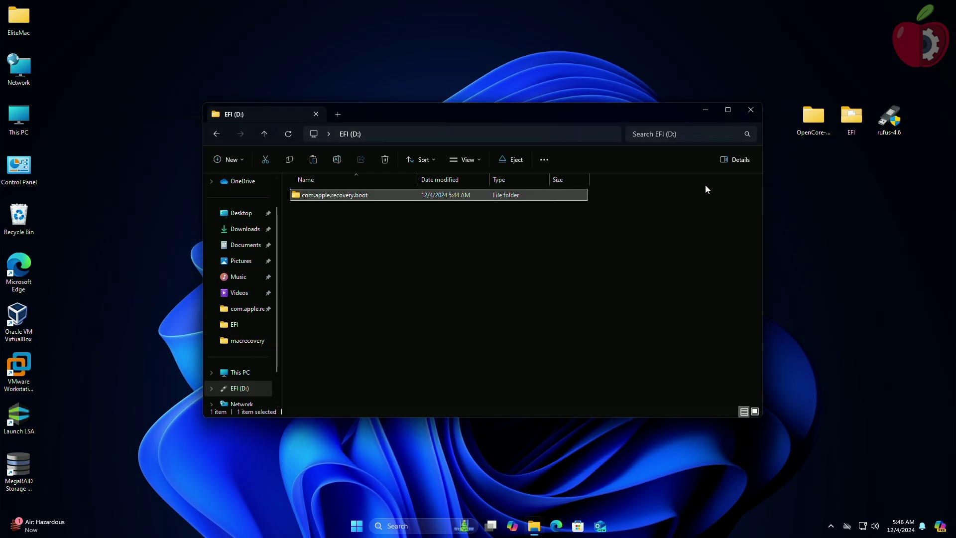
# Step: Copy the EFI folder from the desktop onto the EFI (D:) drive and close the File Explorer window
pyautogui.moveTo(851, 117); pyautogui.dragTo(572, 258)
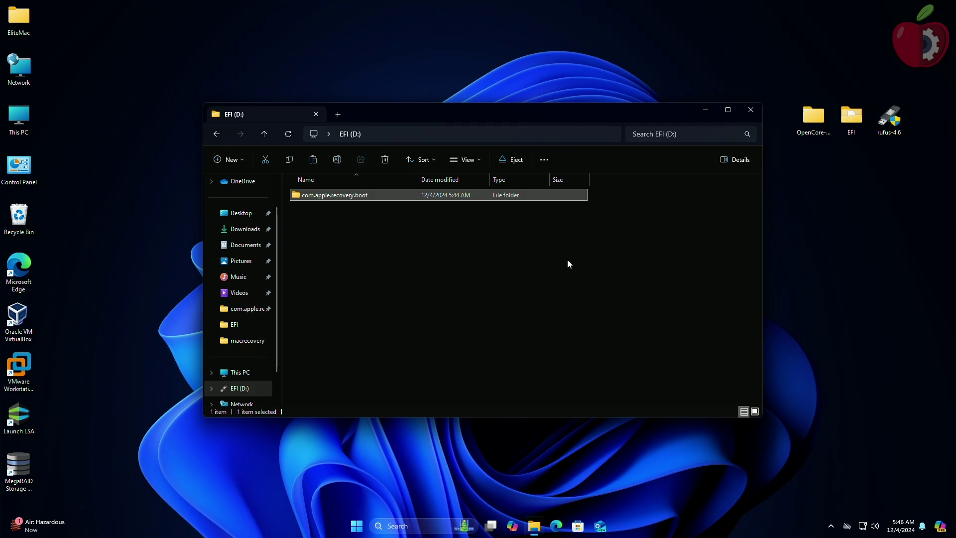
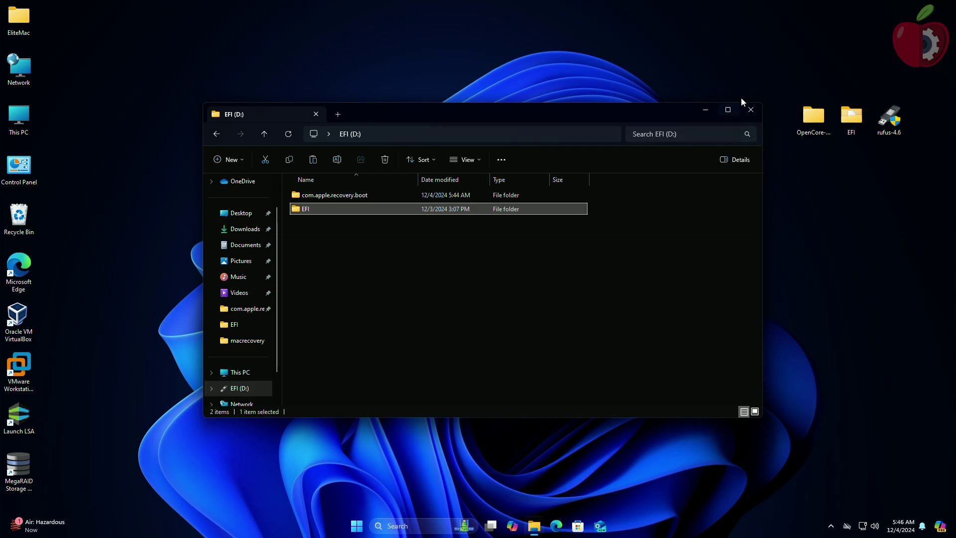
pyautogui.click(751, 115)
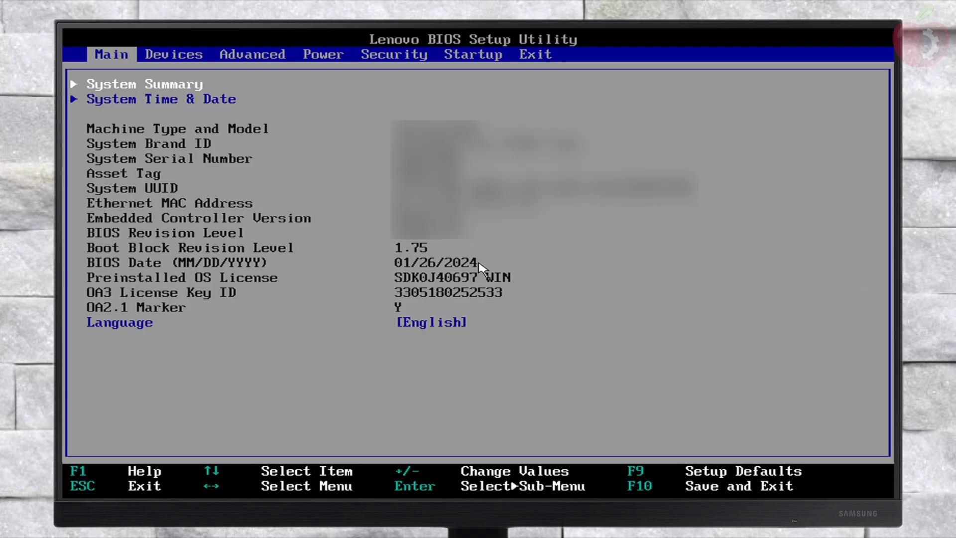
# Step: Load the optimal defaults in the Lenovo BIOS setup, accept them, and exit with the changes saved
pyautogui.press('Left')
pyautogui.press('Down')
pyautogui.press('Down')
pyautogui.press('Return')
pyautogui.press('Return')
pyautogui.press('Up')
pyautogui.press('Up')
pyautogui.press('Return')
pyautogui.press('Return')
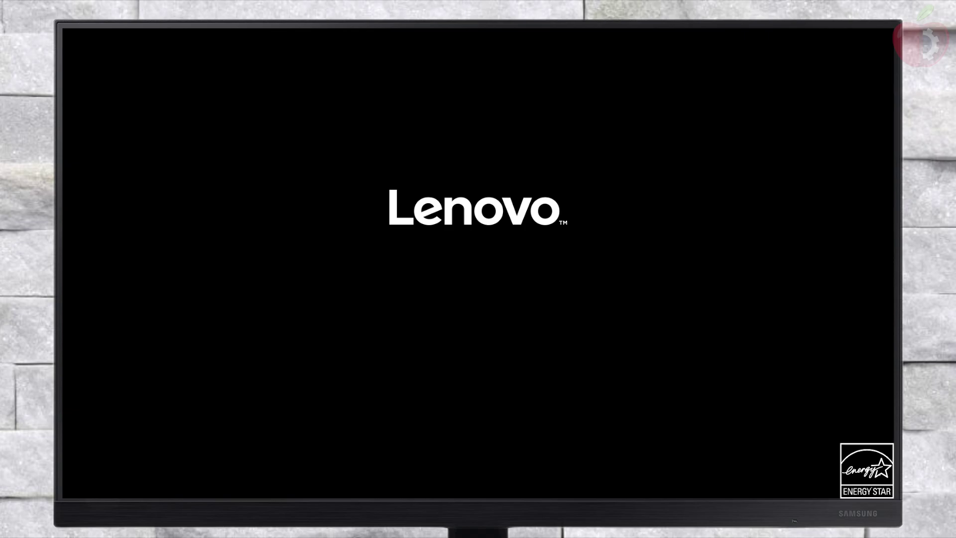
# Step: Enter the BIOS setup during startup and review the USB Setup and ATA Drive Setup settings
pyautogui.press('F1')
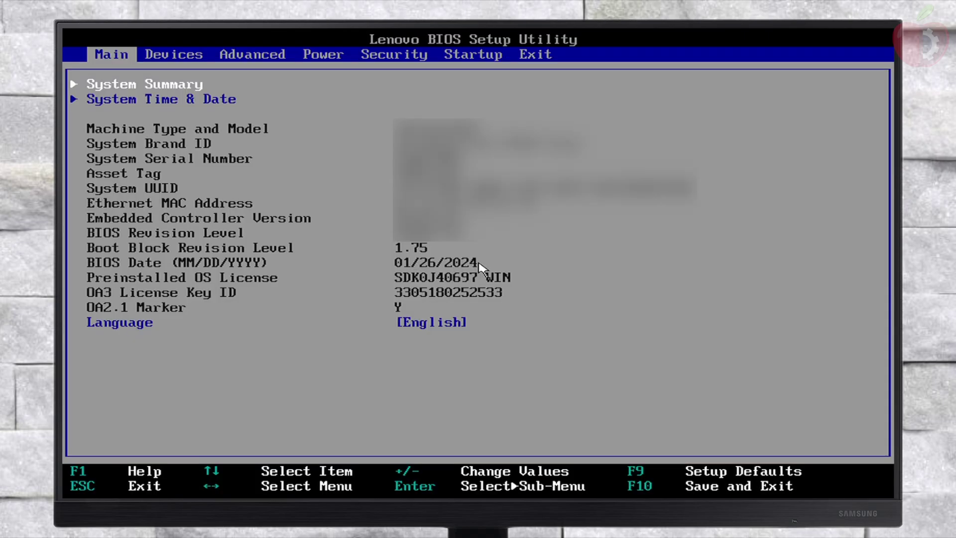
pyautogui.press('Right')
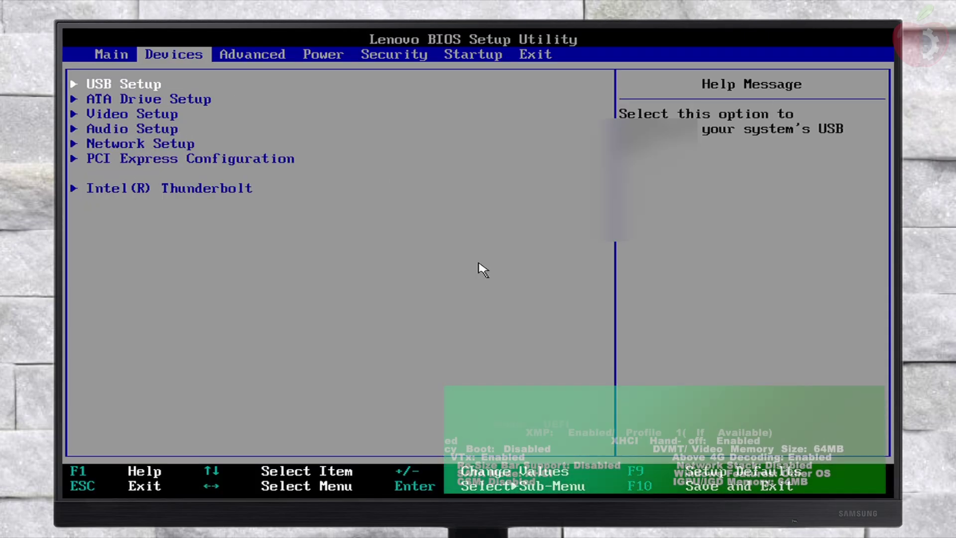
pyautogui.press('Return')
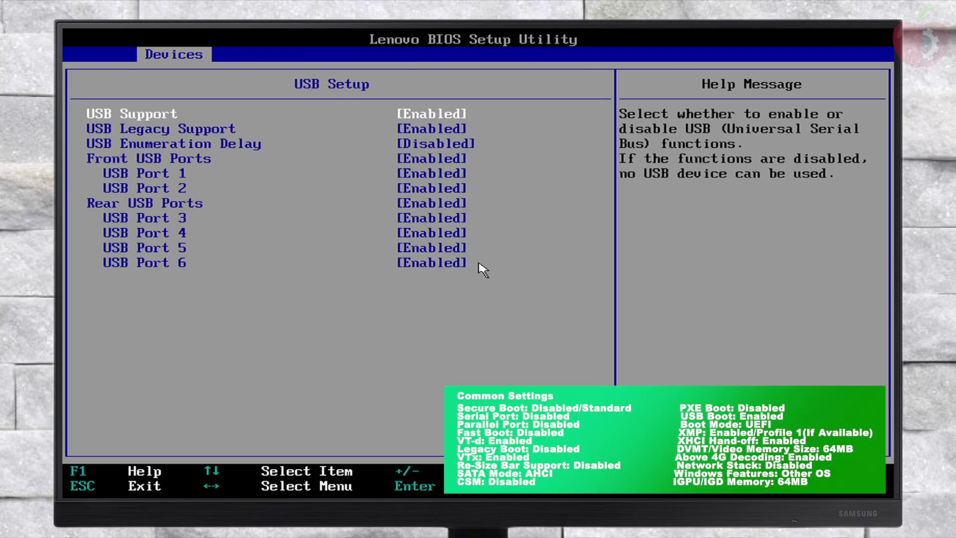
pyautogui.press('Escape')
pyautogui.press('Down')
pyautogui.press('Return')
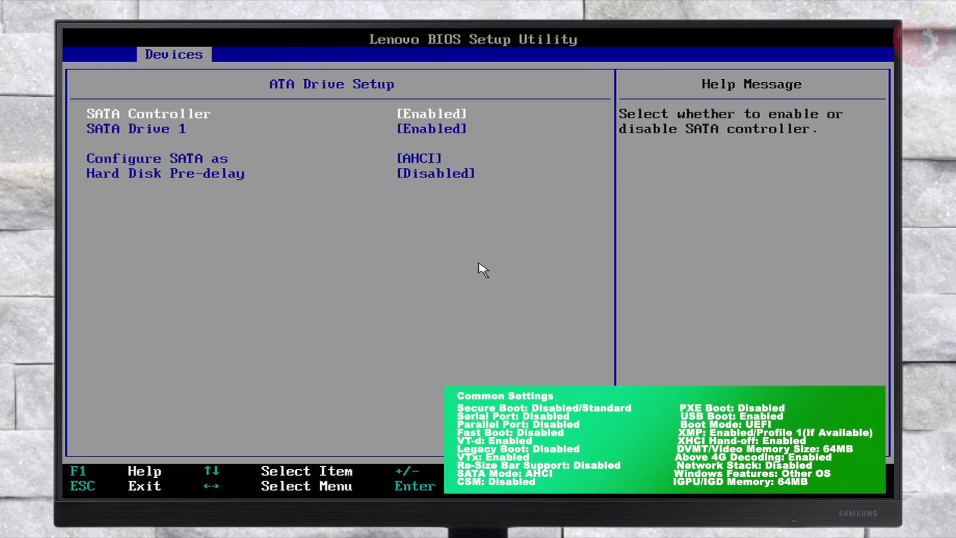
pyautogui.press('Escape')
# Step: Set the active video device to IGD in Video Setup
pyautogui.press('Down')
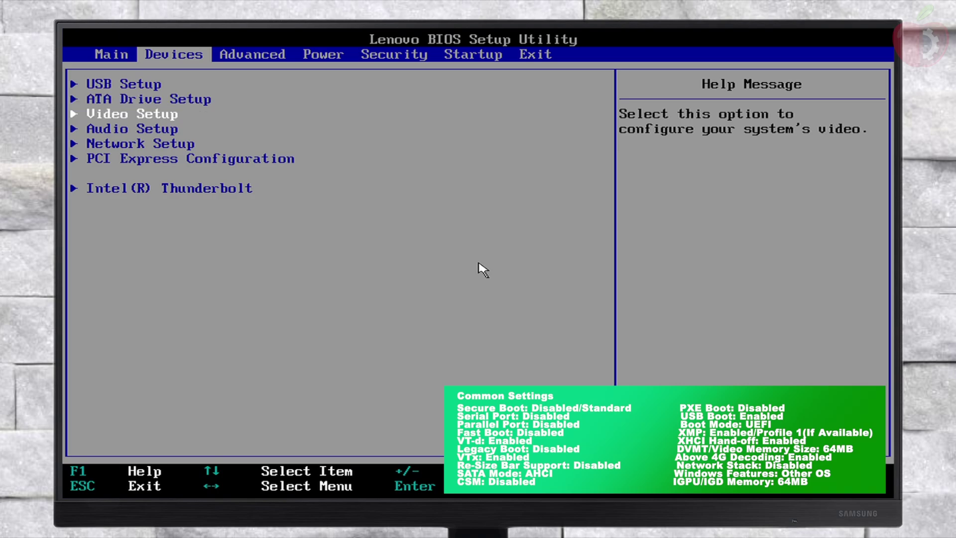
pyautogui.press('Return')
pyautogui.press('Return')
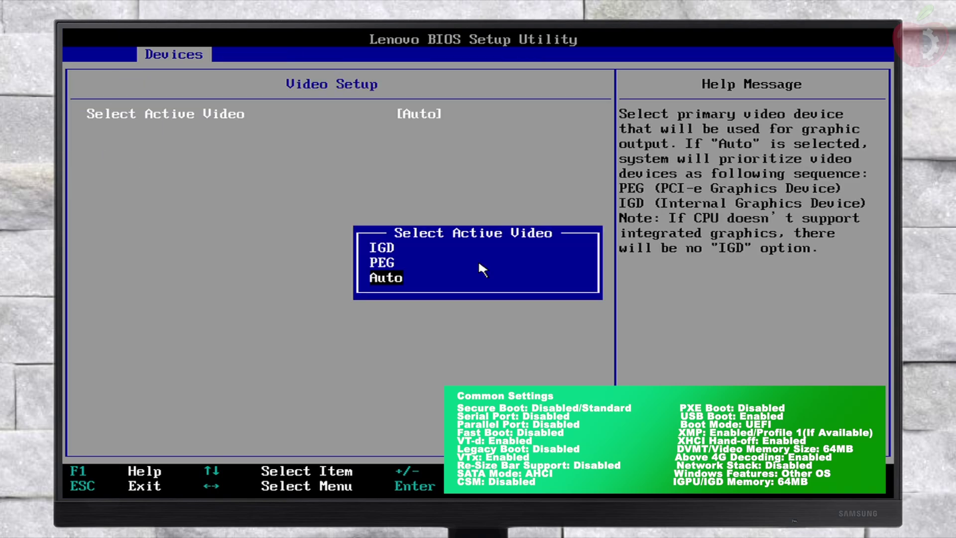
pyautogui.press('Up')
pyautogui.press('Up')
pyautogui.press('Return')
# Step: Set the Pre-Allocated Memory Size to 64MB in Video Setup and return to the device list
pyautogui.press('Down')
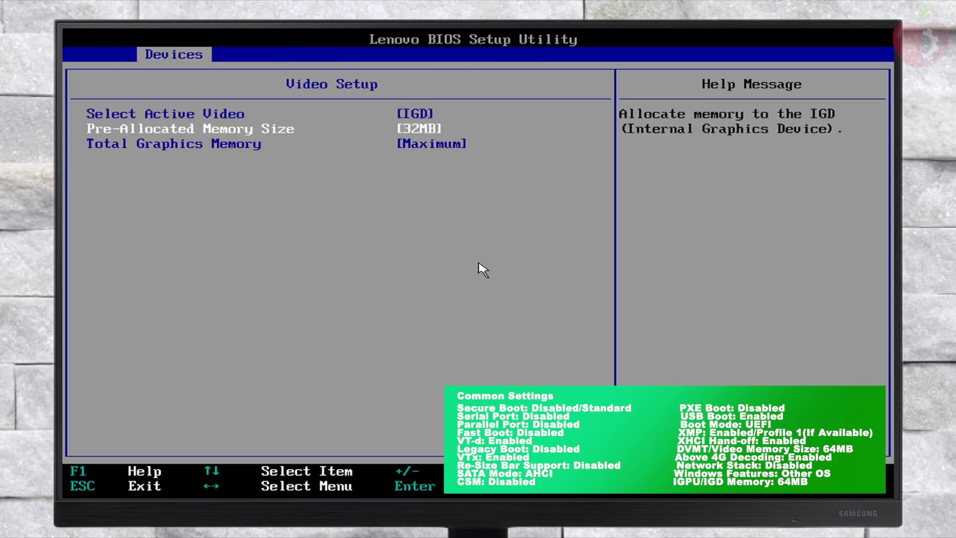
pyautogui.press('Return')
pyautogui.press('Down')
pyautogui.press('Return')
pyautogui.press('Escape')
# Step: Set PXE Option ROM to Disabled in Network Setup
pyautogui.press('Down')
pyautogui.press('Down')
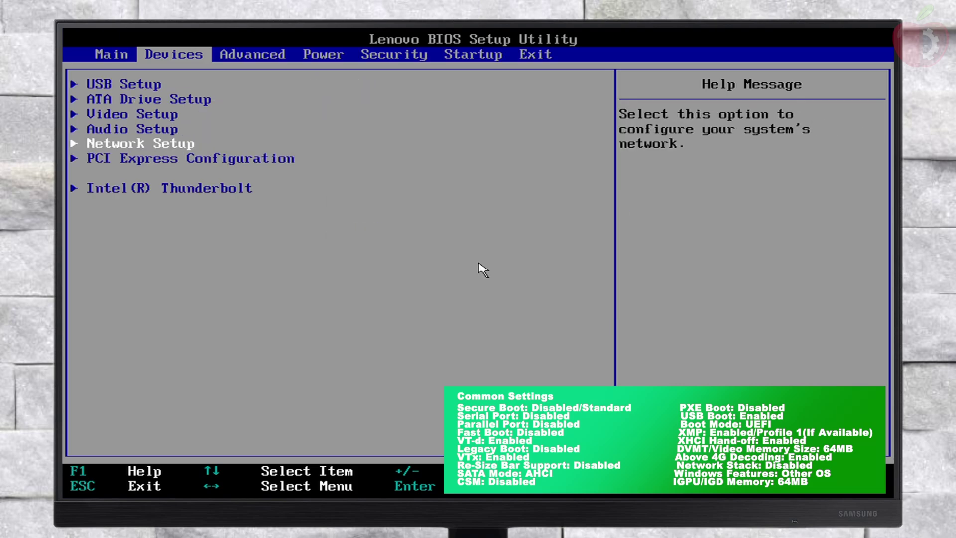
pyautogui.press('Return')
pyautogui.press('Down')
pyautogui.press('Return')
pyautogui.press('Down')
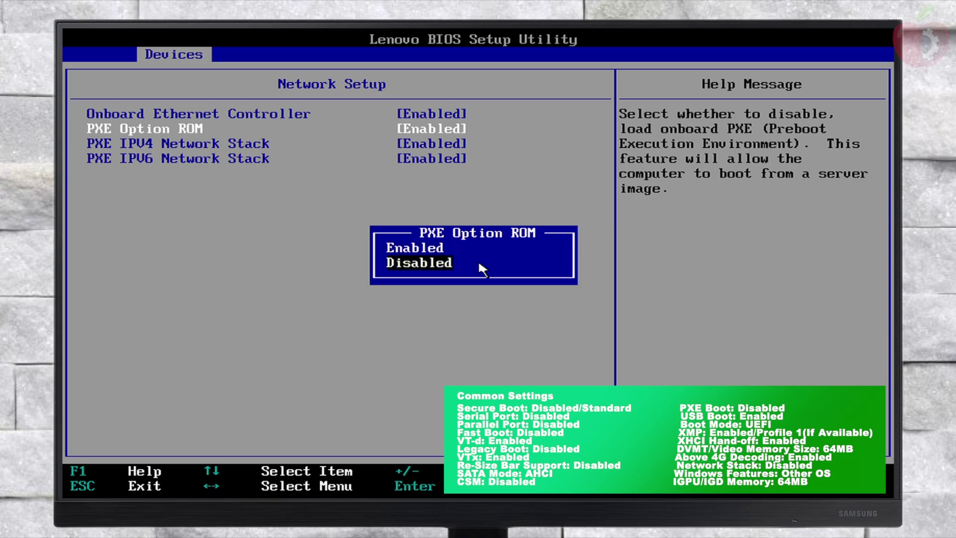
pyautogui.press('Return')
# Step: Disable both the PXE IPV4 and PXE IPV6 network stacks and leave Network Setup
pyautogui.press('Down')
pyautogui.press('Return')
pyautogui.press('Down')
pyautogui.press('Return')
pyautogui.press('Down')
pyautogui.press('Return')
pyautogui.press('Down')
pyautogui.press('Return')
pyautogui.press('Escape')
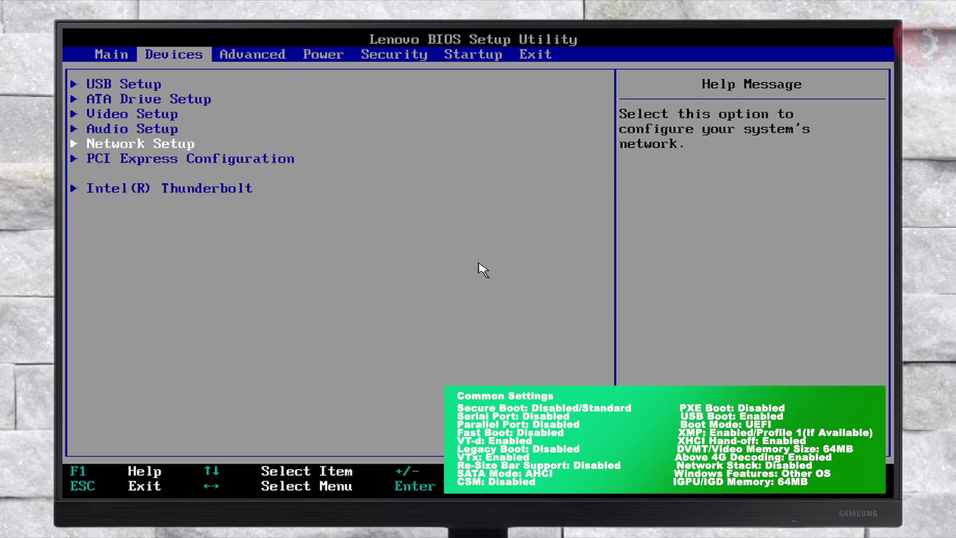
# Step: Check the available options for EIST Support and Core Multi-Processing in CPU Setup, leaving them as set
pyautogui.press('Right')
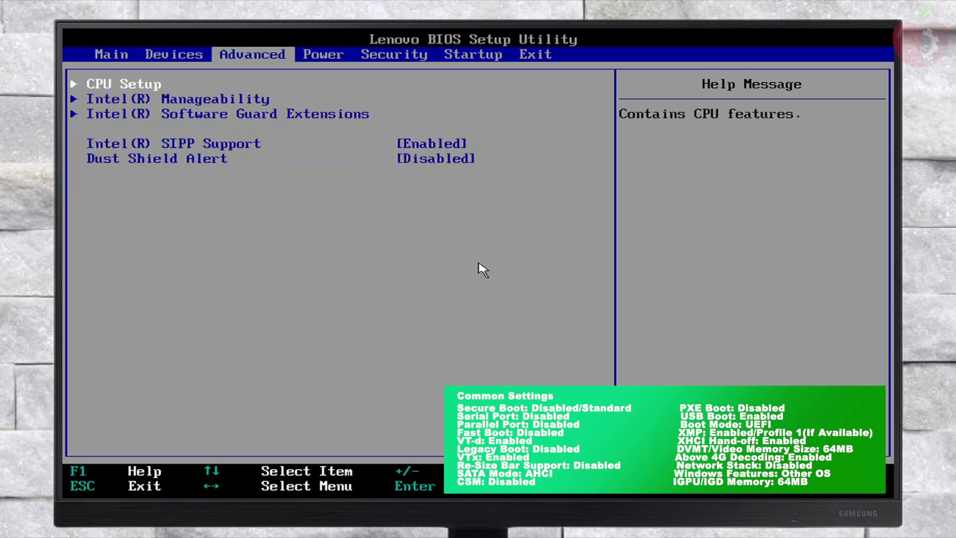
pyautogui.press('Return')
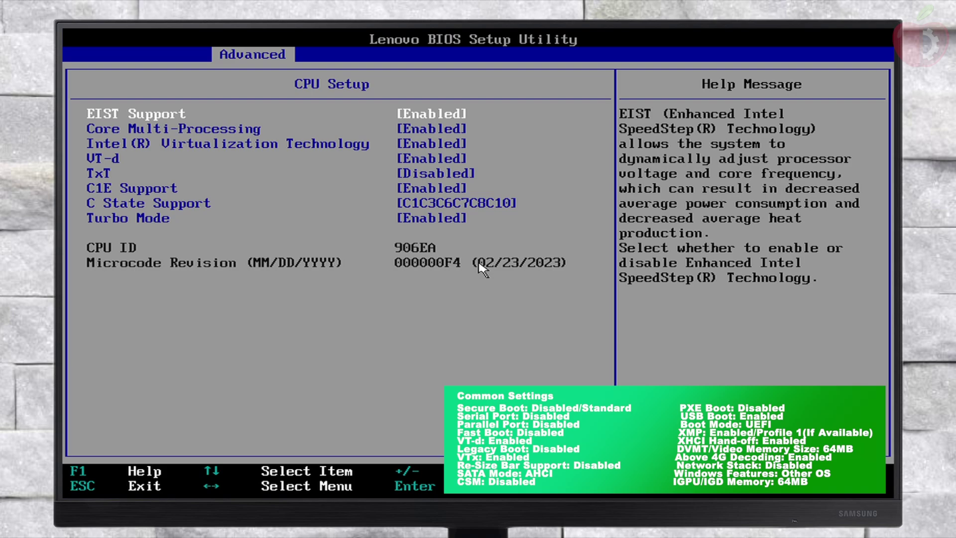
pyautogui.press('Down')
pyautogui.press('Up')
pyautogui.press('Return')
pyautogui.press('Escape')
pyautogui.press('Down')
pyautogui.press('Return')
pyautogui.press('Escape')
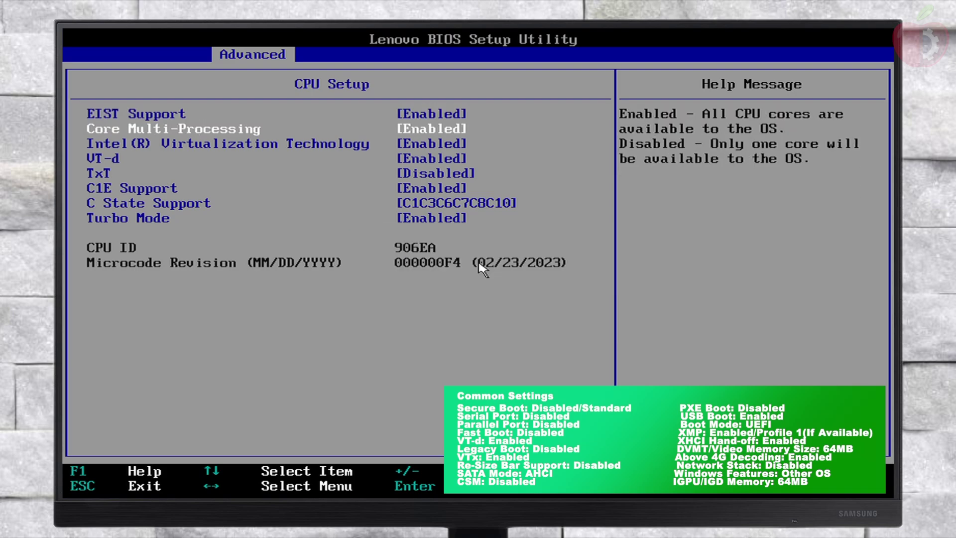
# Step: Check the Intel(R) Virtualization Technology and VT-d options and leave CPU Setup without changing them
pyautogui.press('Down')
pyautogui.press('Return')
pyautogui.press('Escape')
pyautogui.press('Down')
pyautogui.press('Return')
pyautogui.press('Escape')
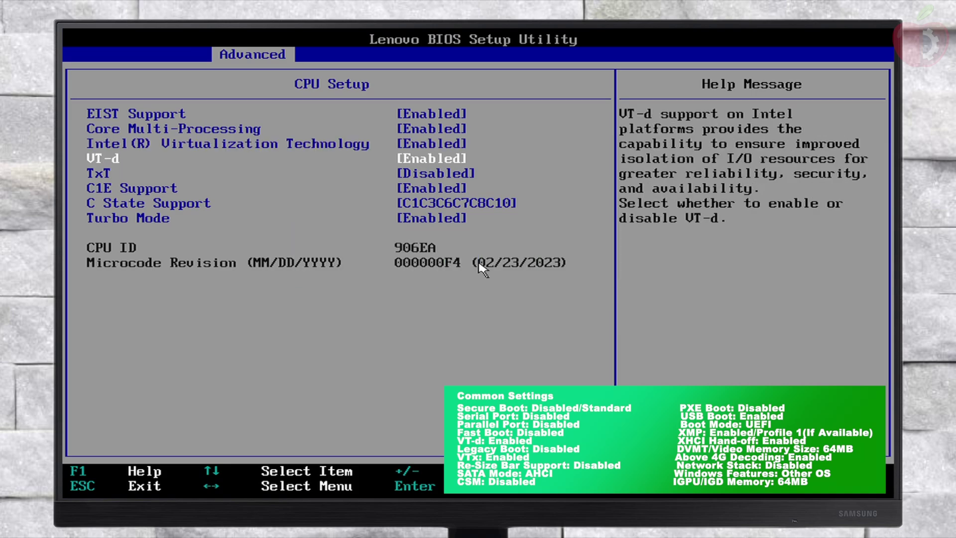
pyautogui.press('Escape')
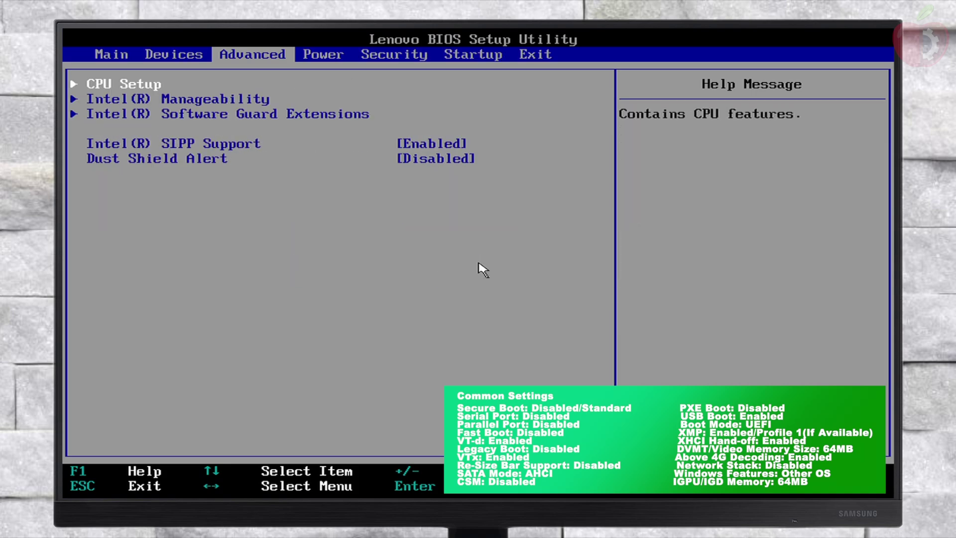
# Step: Set Secure Boot to Disabled in the BIOS security settings
pyautogui.press('Right')
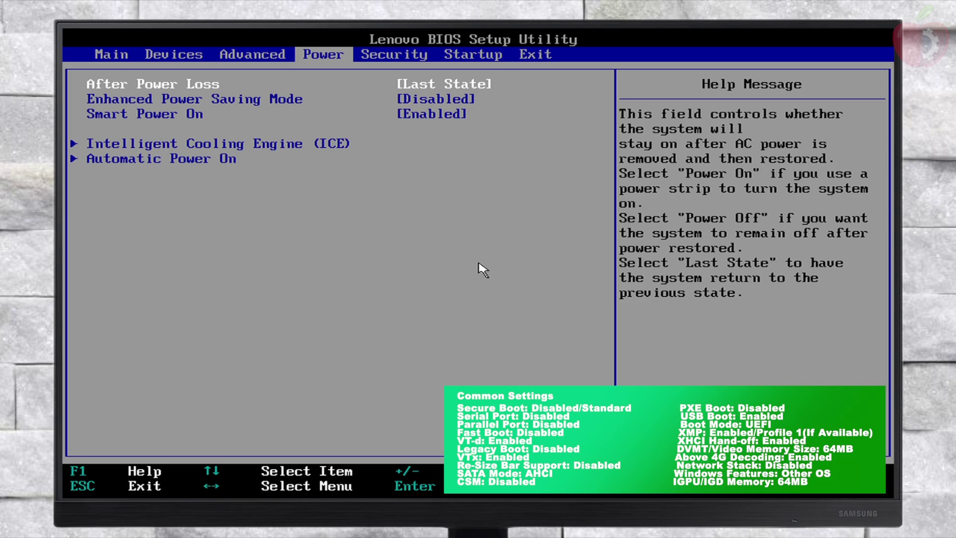
pyautogui.press('Right')
pyautogui.press('Down')
pyautogui.press('Down')
pyautogui.press('Down')
pyautogui.press('Down')
pyautogui.press('Down')
pyautogui.press('Down')
pyautogui.press('Down')
pyautogui.press('Down')
pyautogui.press('Down')
pyautogui.press('Down')
pyautogui.press('Down')
pyautogui.press('Down')
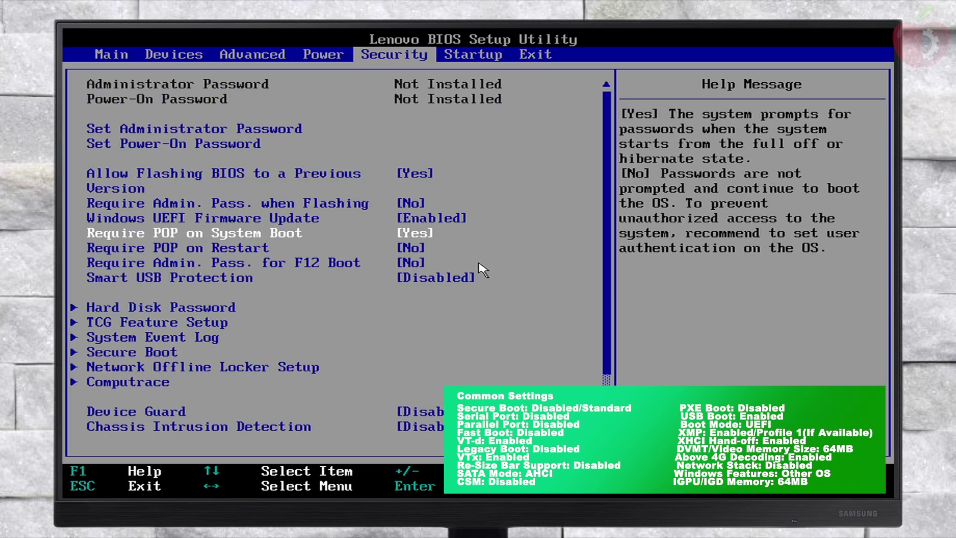
pyautogui.press('Return')
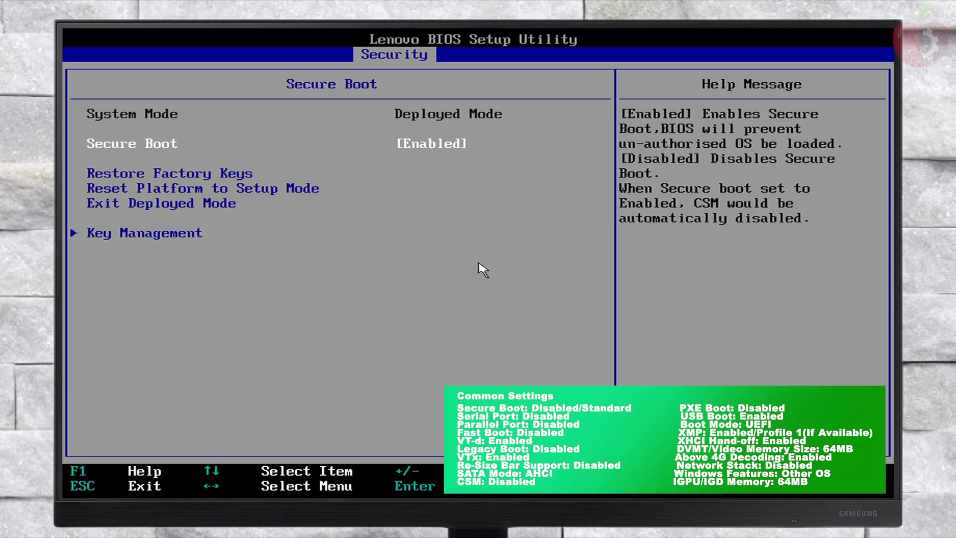
pyautogui.press('Return')
pyautogui.press('Up')
pyautogui.press('Return')
pyautogui.press('Escape')
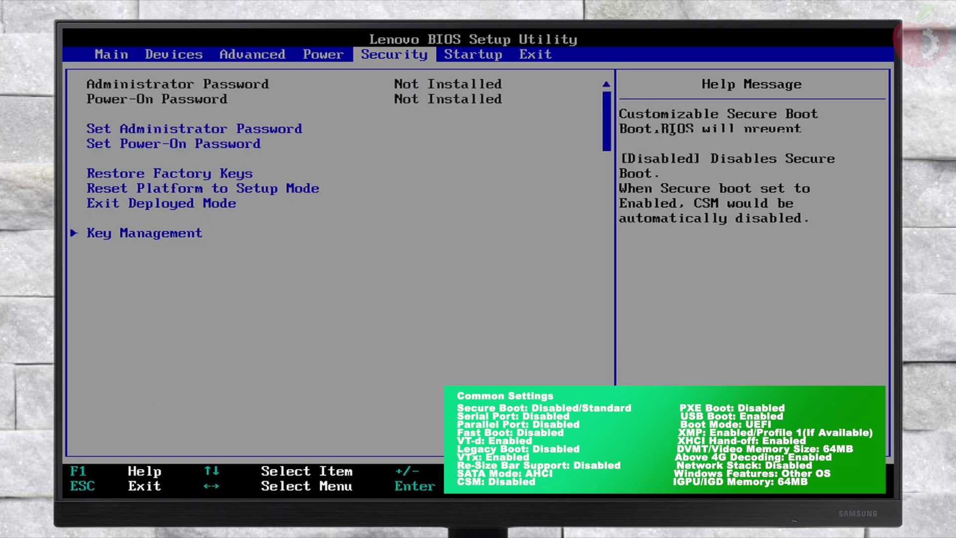
# Step: Save the BIOS changes and exit the setup utility, confirming the save
pyautogui.press('Right')
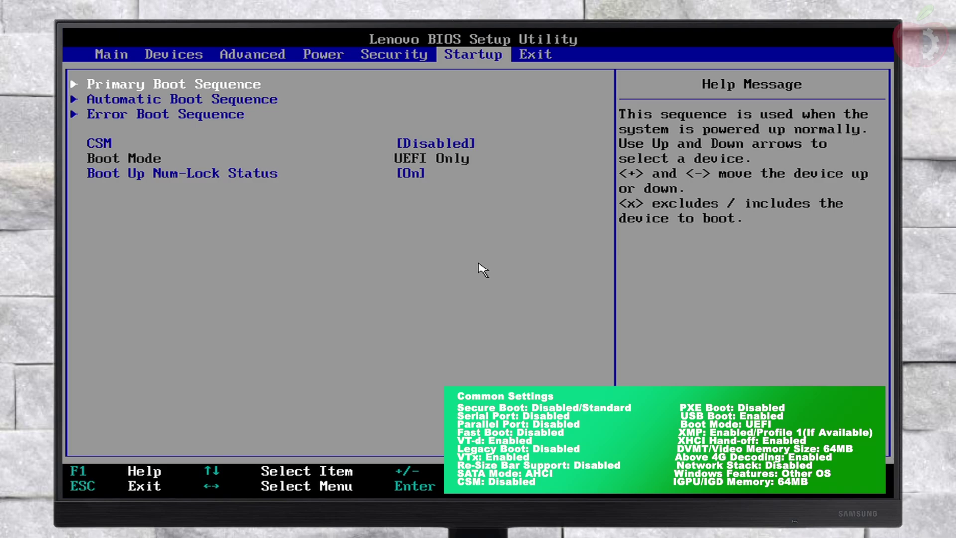
pyautogui.press('Right')
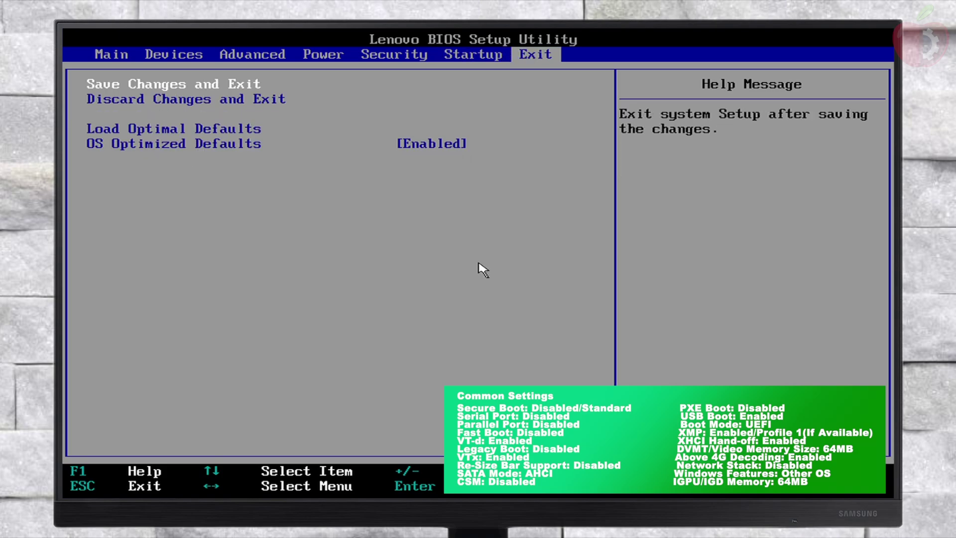
pyautogui.press('Return')
pyautogui.press('Return')
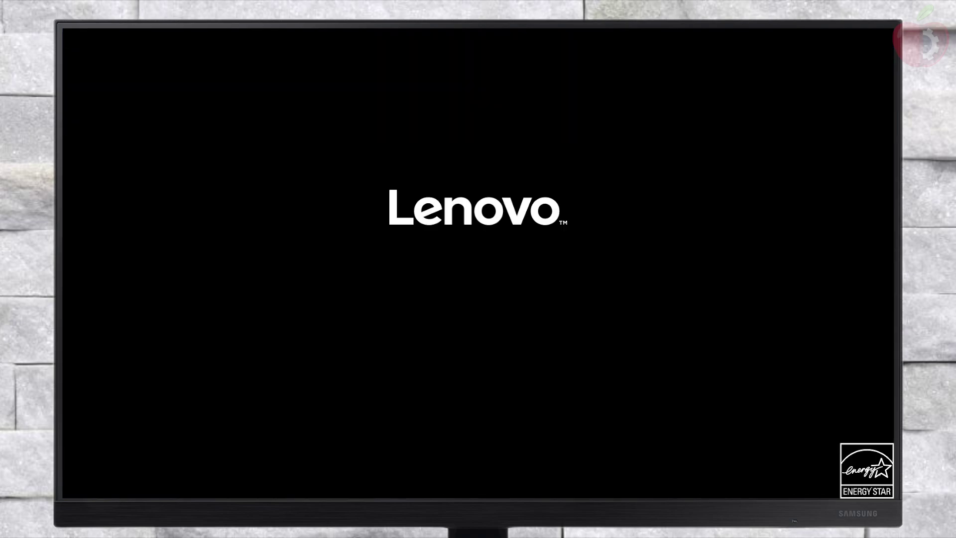
# Step: Boot from the UEFI: USB, Partition 1 startup device and start the EFI (dmg) entry in the OpenCore picker
pyautogui.press('F12')
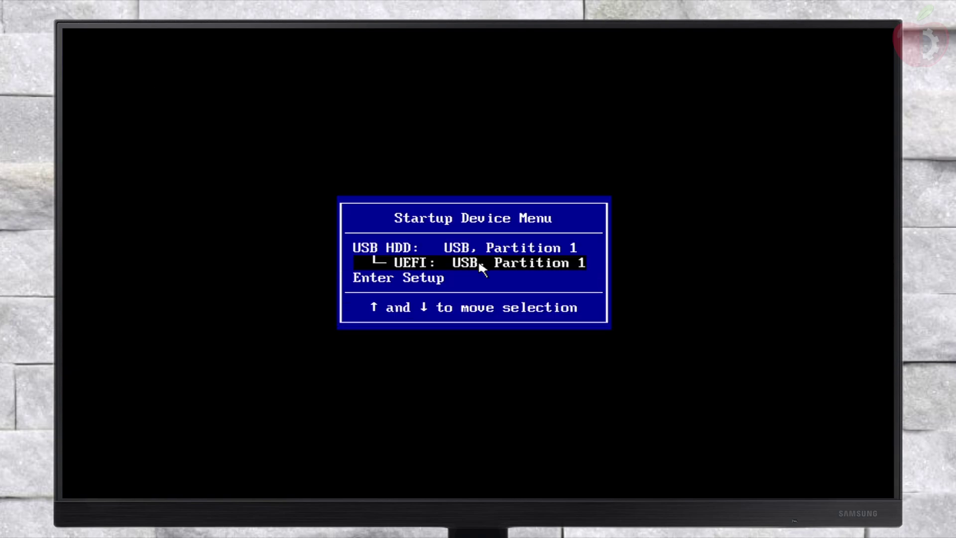
pyautogui.press('Return')
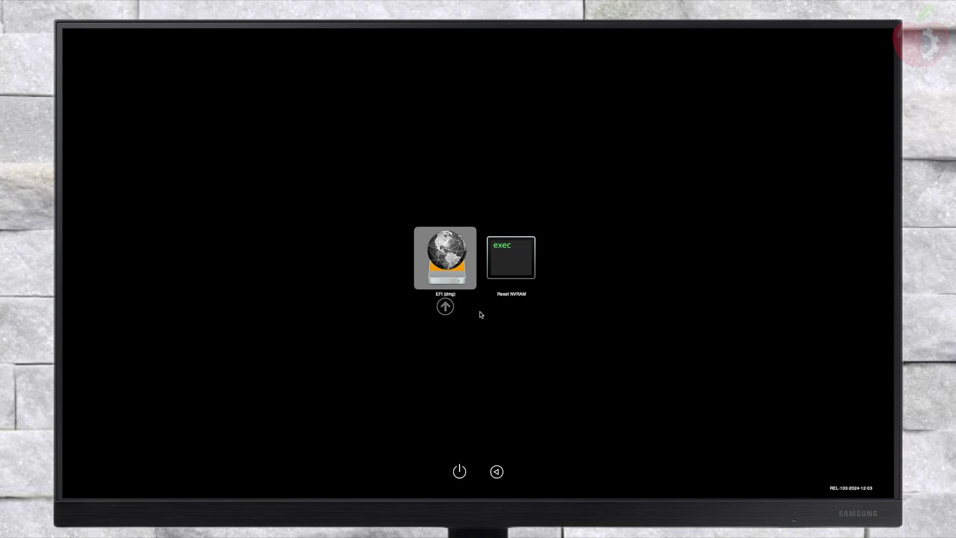
pyautogui.press('Return')
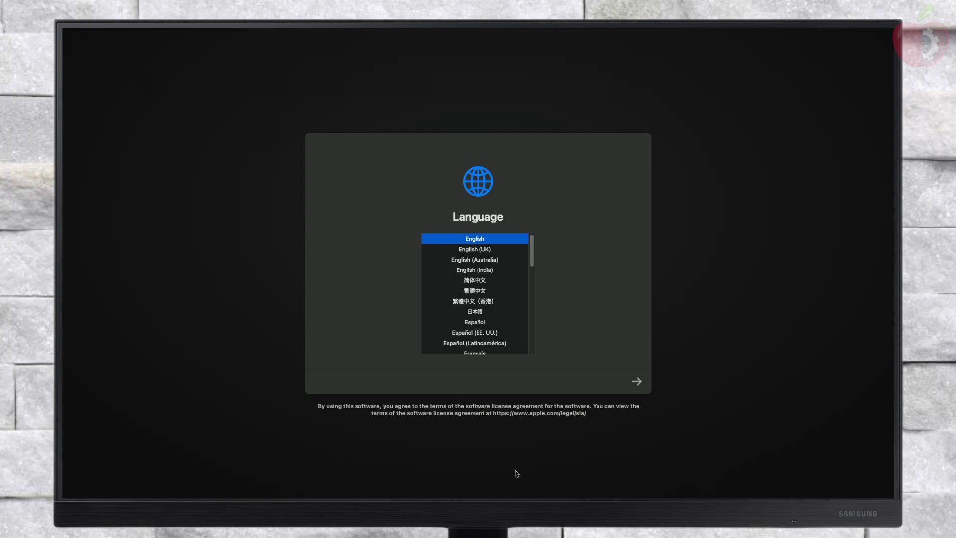
# Step: Continue into macOS Recovery with English as the language
pyautogui.click(638, 382)
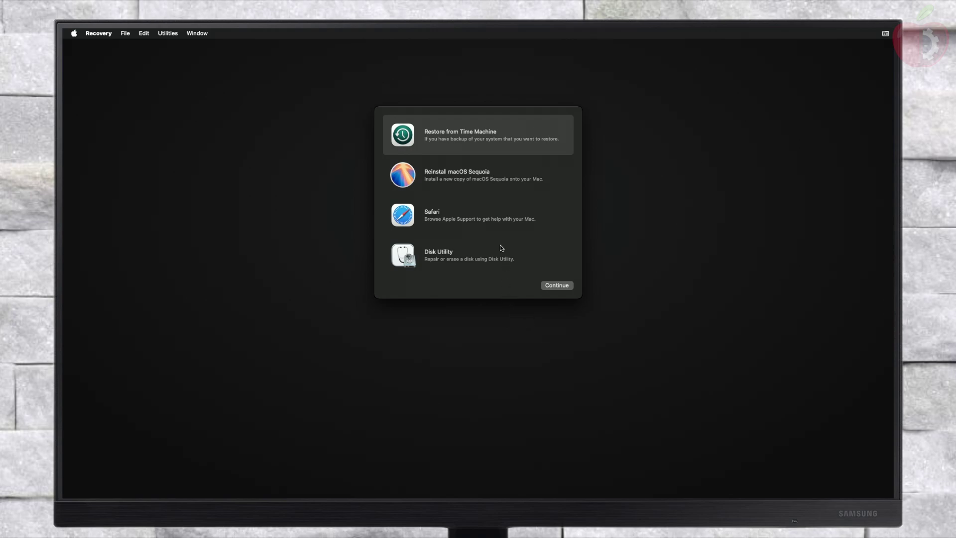
# Step: Open Disk Utility from macOS Recovery and set its view to show all devices
pyautogui.click(528, 261)
pyautogui.click(558, 284)
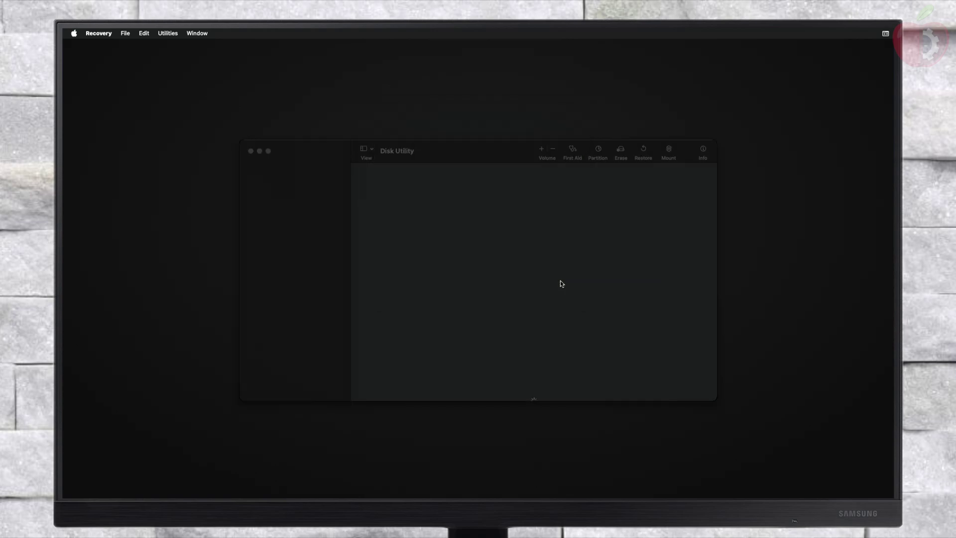
pyautogui.click(367, 154)
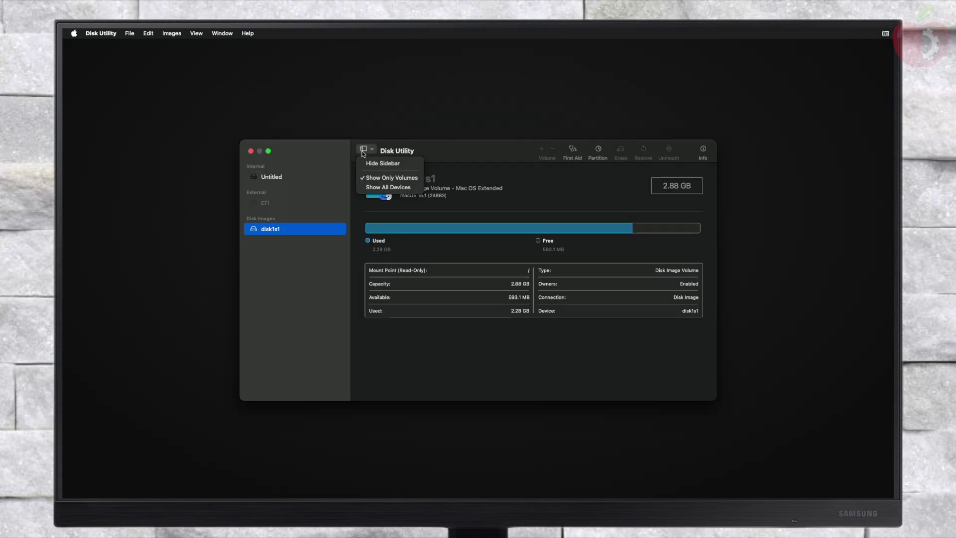
pyautogui.click(381, 186)
# Step: Erase the WDS200T1X0E-00AFY0 Media drive as Macintosh HD with APFS format and GUID Partition Map scheme, and close Disk Utility
pyautogui.click(303, 177)
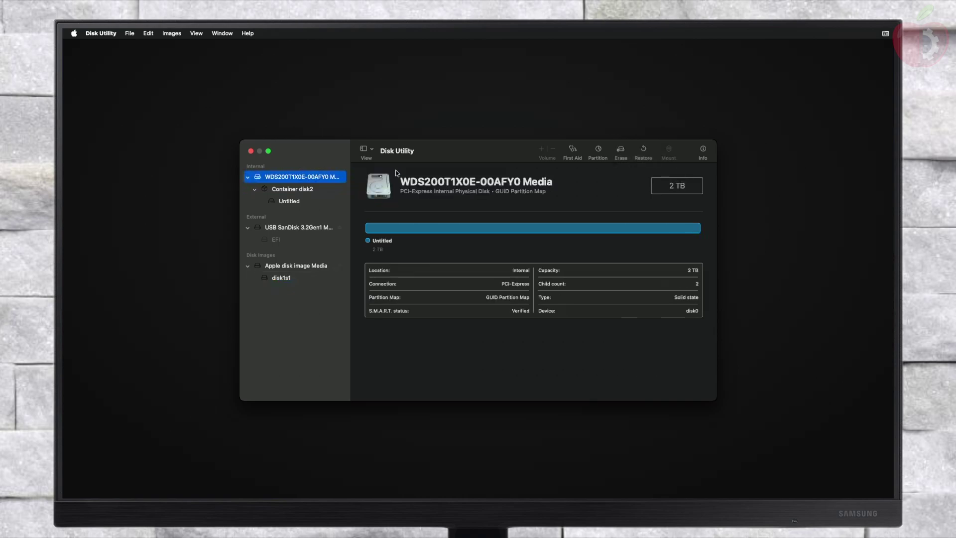
pyautogui.click(622, 150)
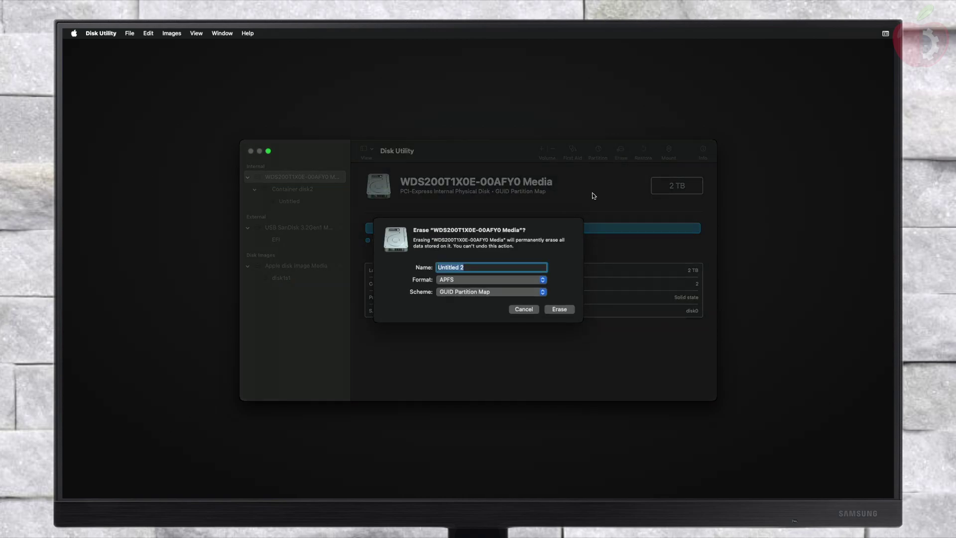
pyautogui.write('Mac')
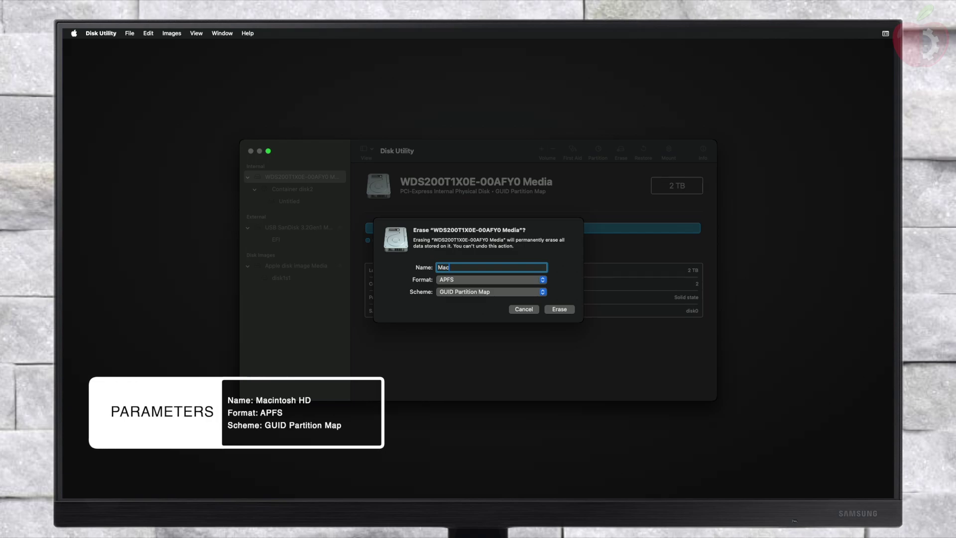
pyautogui.write('intosh HD')
pyautogui.click(539, 280)
pyautogui.click(537, 279)
pyautogui.click(533, 291)
pyautogui.click(534, 292)
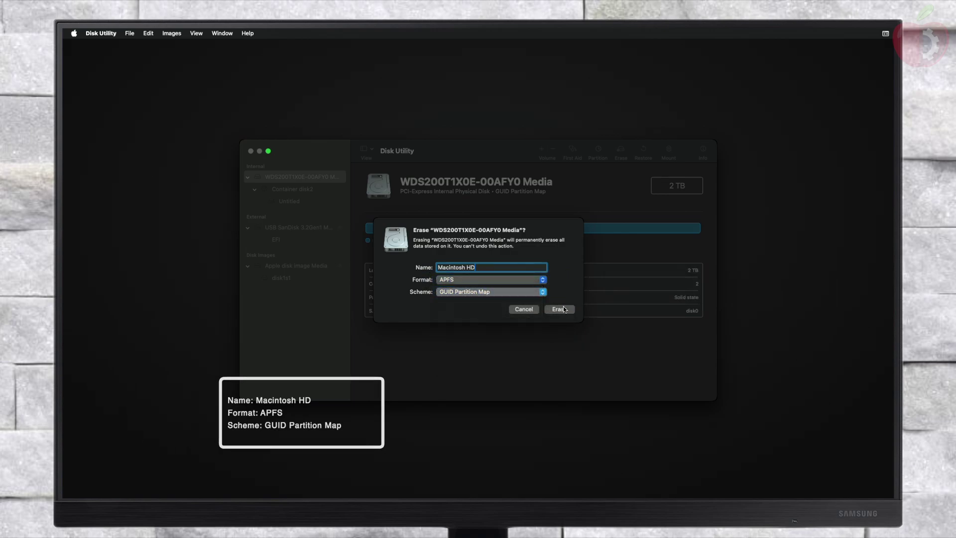
pyautogui.click(560, 309)
pyautogui.click(415, 291)
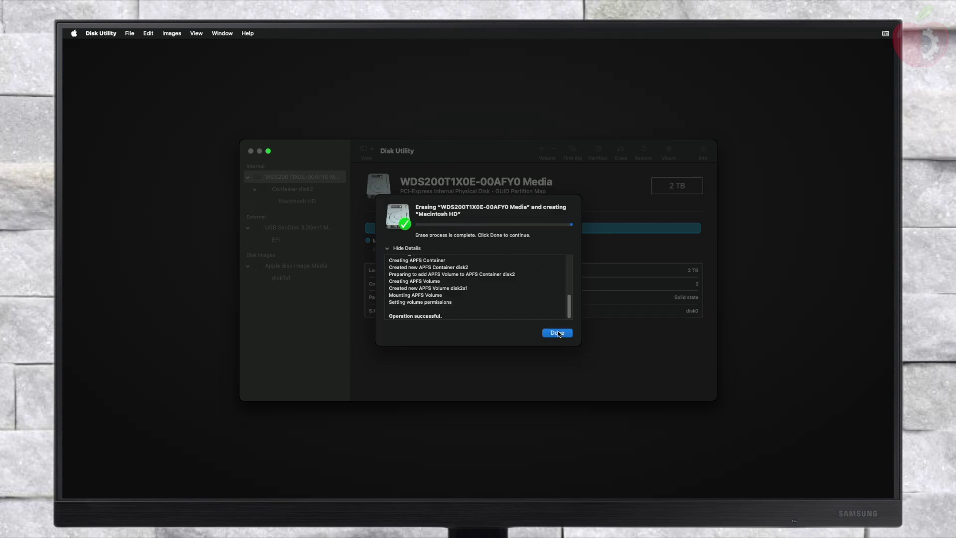
pyautogui.click(557, 333)
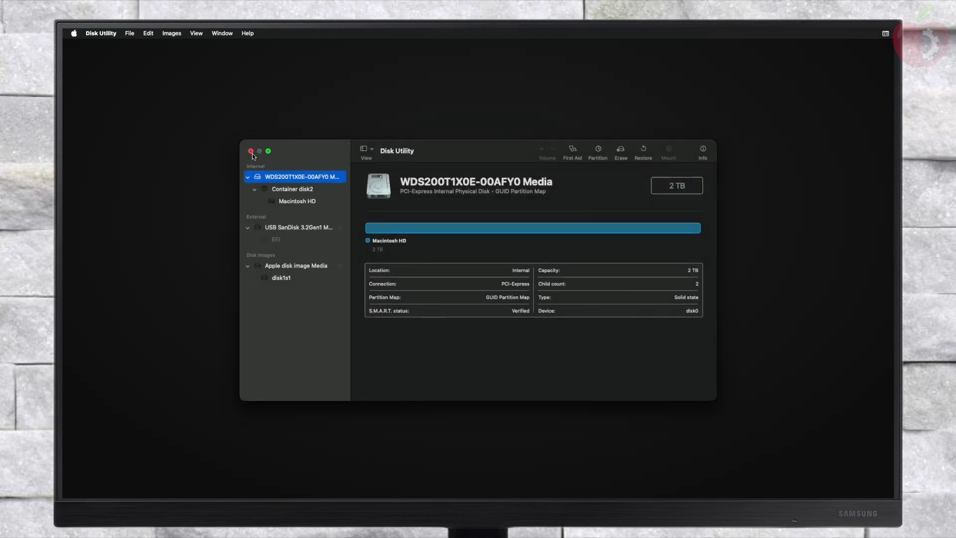
pyautogui.click(251, 152)
# Step: Start Reinstall macOS Sequoia and agree to the software license agreement
pyautogui.click(463, 174)
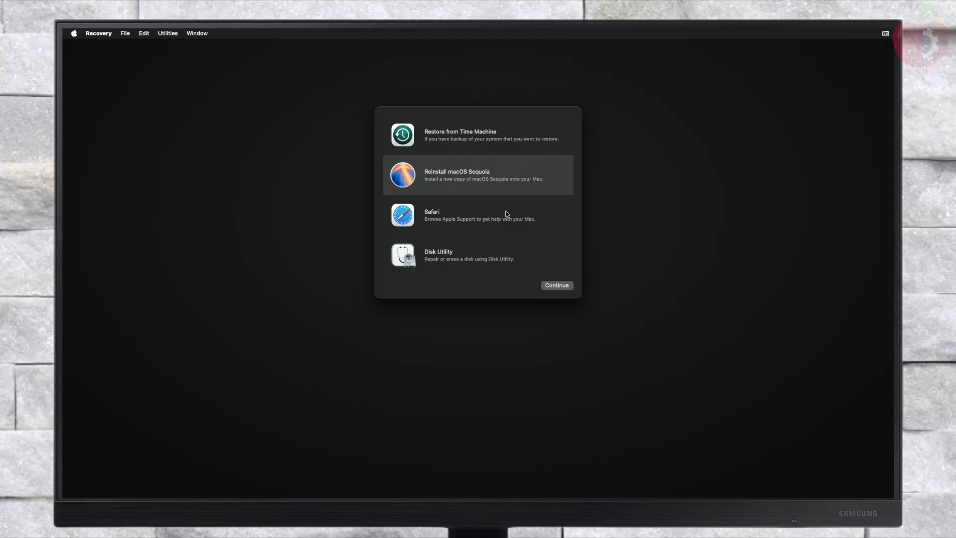
pyautogui.click(565, 286)
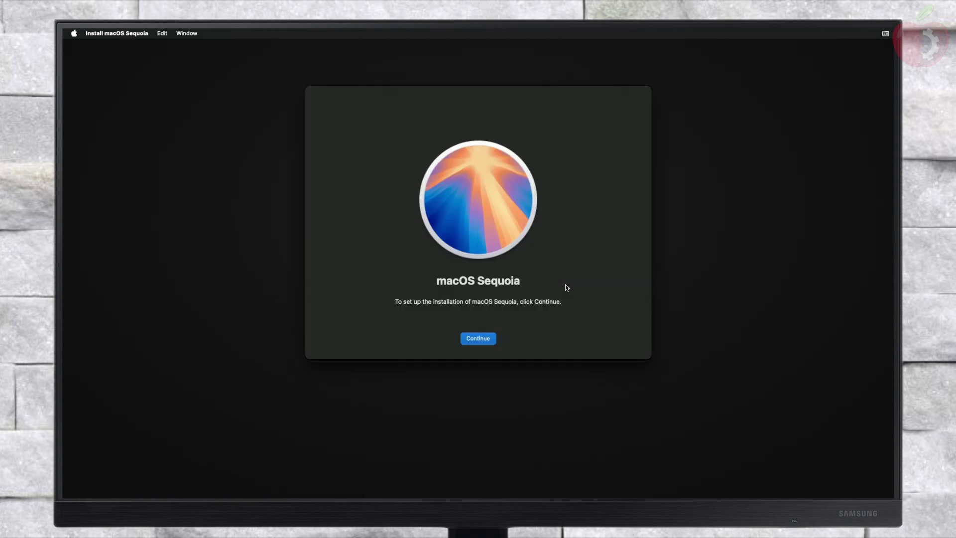
pyautogui.click(495, 338)
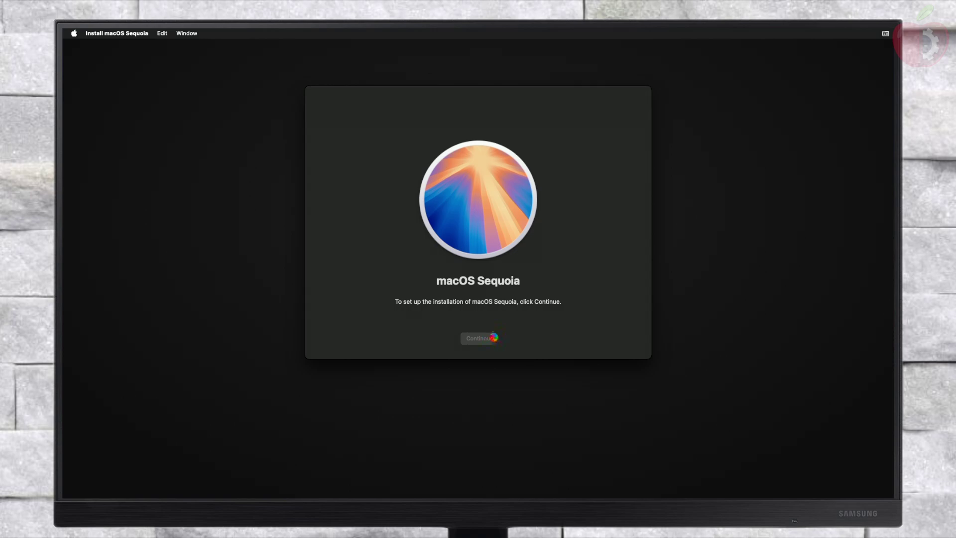
pyautogui.click(494, 338)
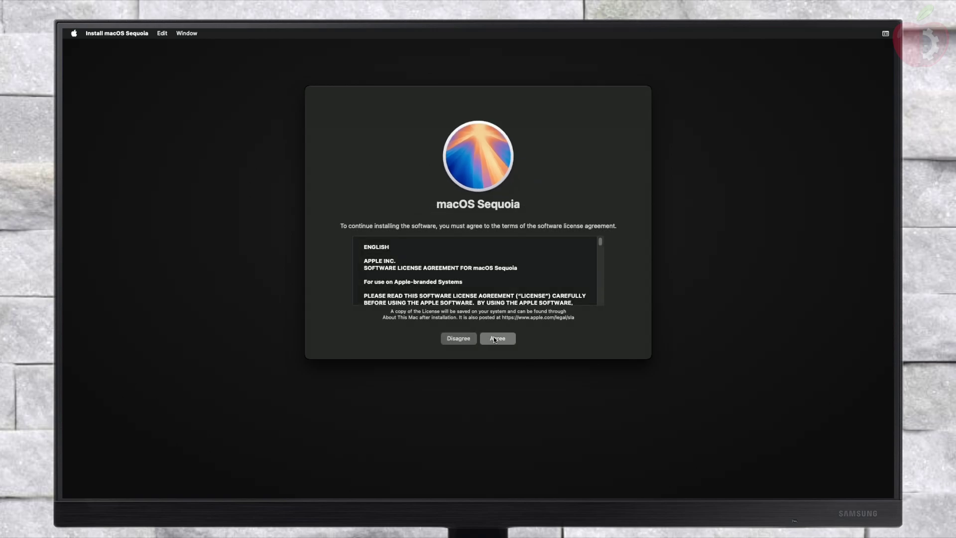
pyautogui.click(494, 337)
pyautogui.click(503, 253)
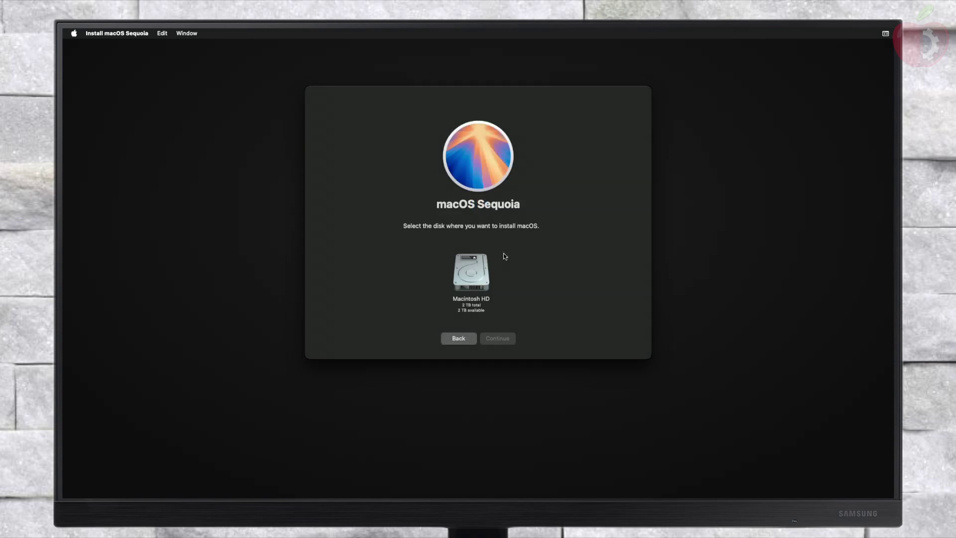
# Step: Install macOS Sequoia on Macintosh HD, starting the macOS Installer and Macintosh HD entries from the OpenCore picker after the restarts
pyautogui.click(469, 274)
pyautogui.click(509, 339)
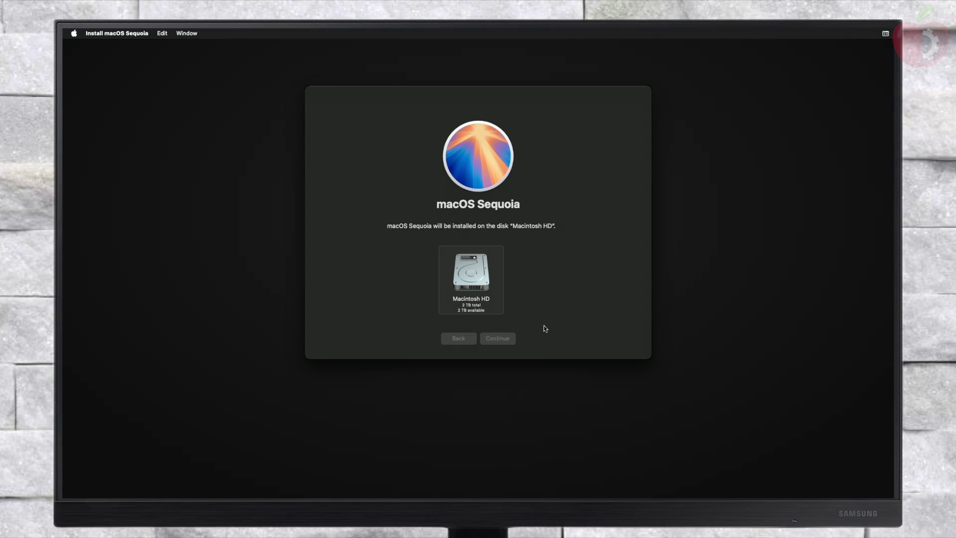
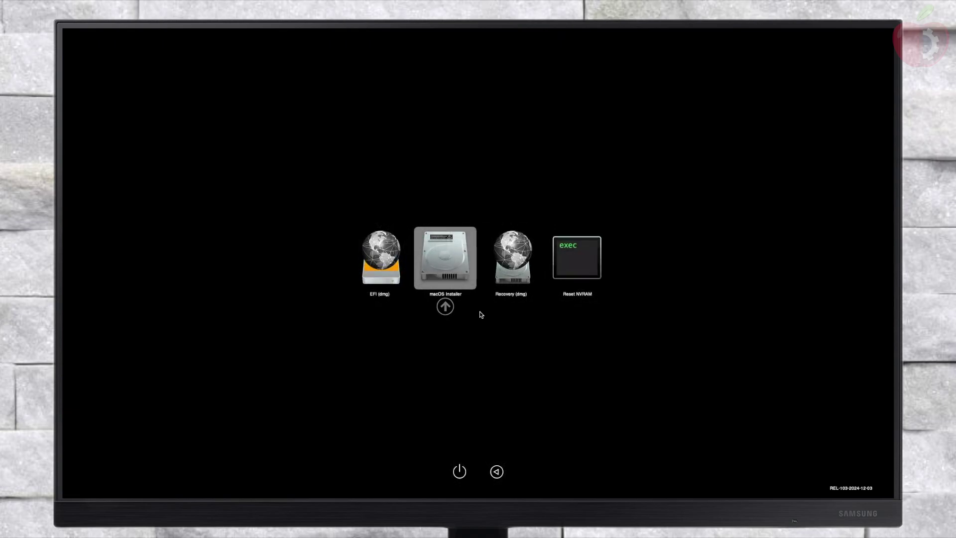
pyautogui.press('Return')
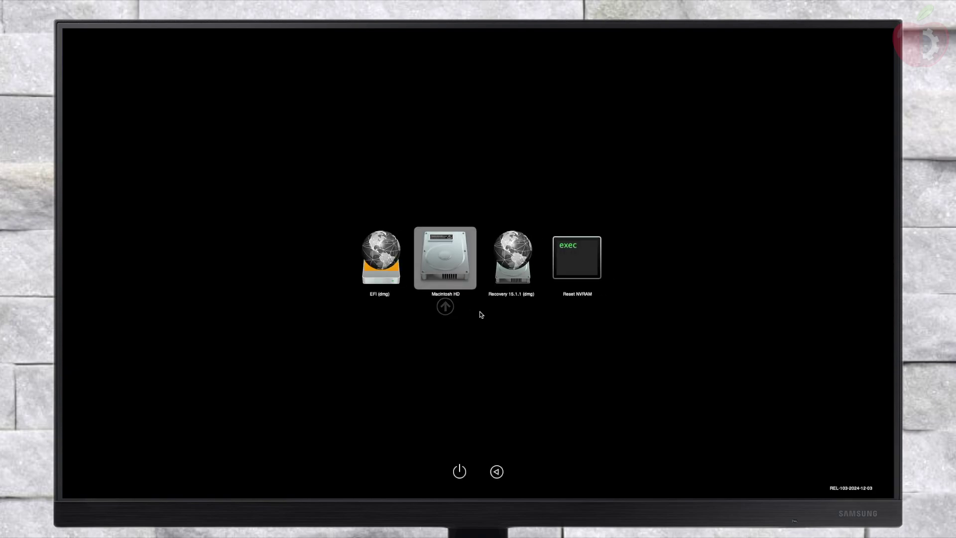
pyautogui.press('Return')
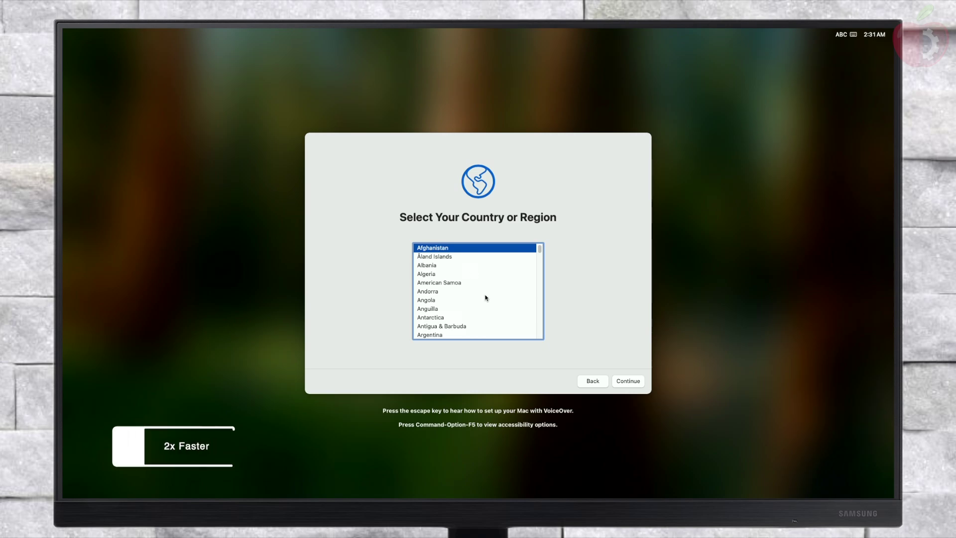
# Step: Choose United States as the country or region in the Mac setup
pyautogui.press('u')
pyautogui.press('Down')
pyautogui.press('Down')
pyautogui.press('Down')
pyautogui.press('Down')
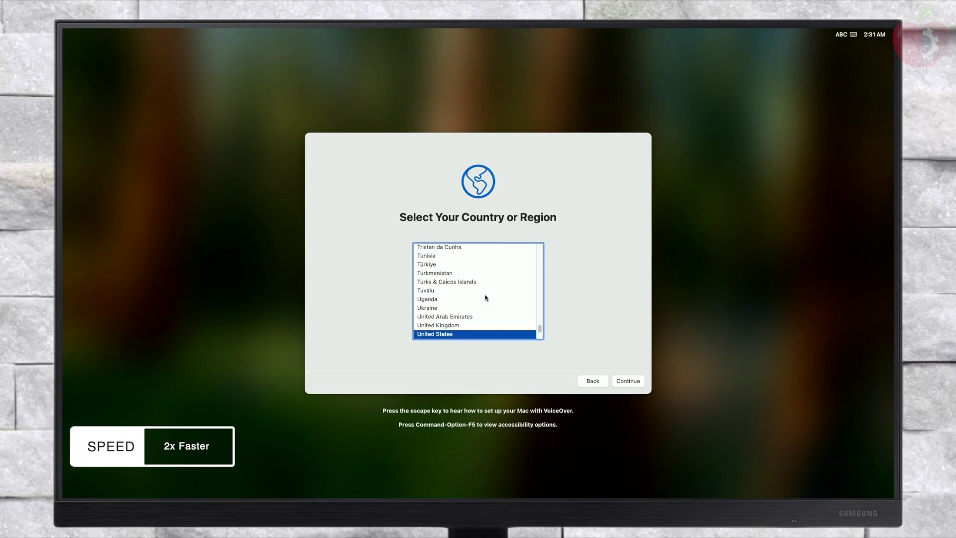
pyautogui.press('Return')
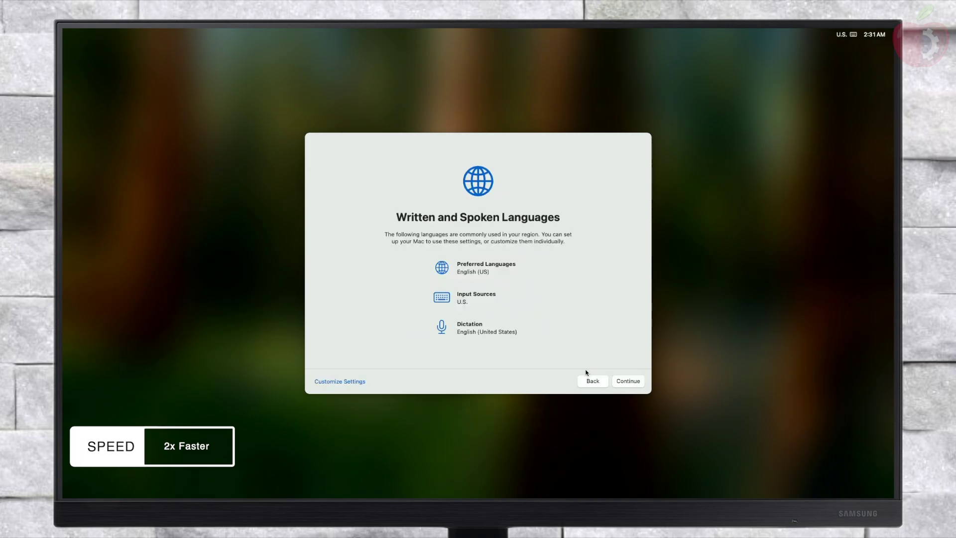
# Step: Keep the suggested written and spoken languages and skip the accessibility setup
pyautogui.click(633, 387)
pyautogui.click(631, 382)
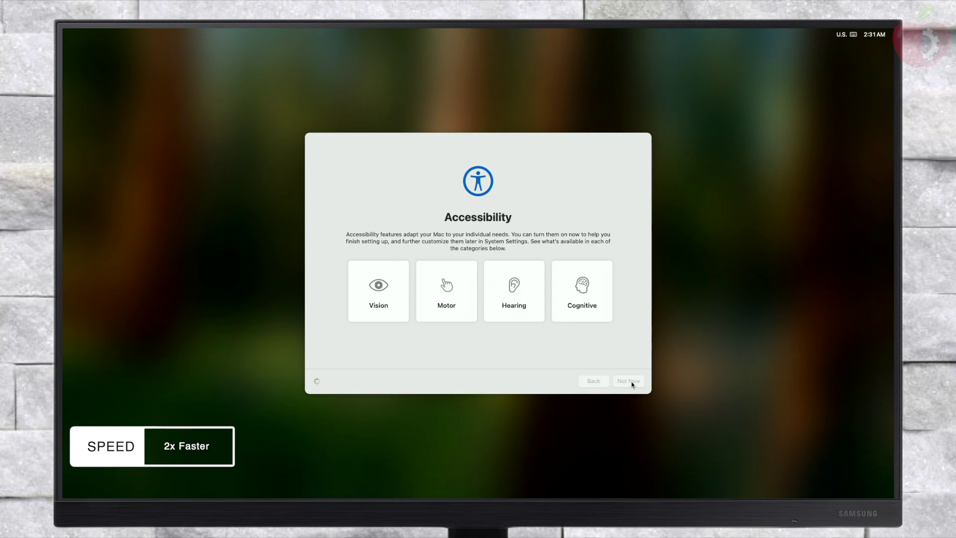
pyautogui.click(632, 382)
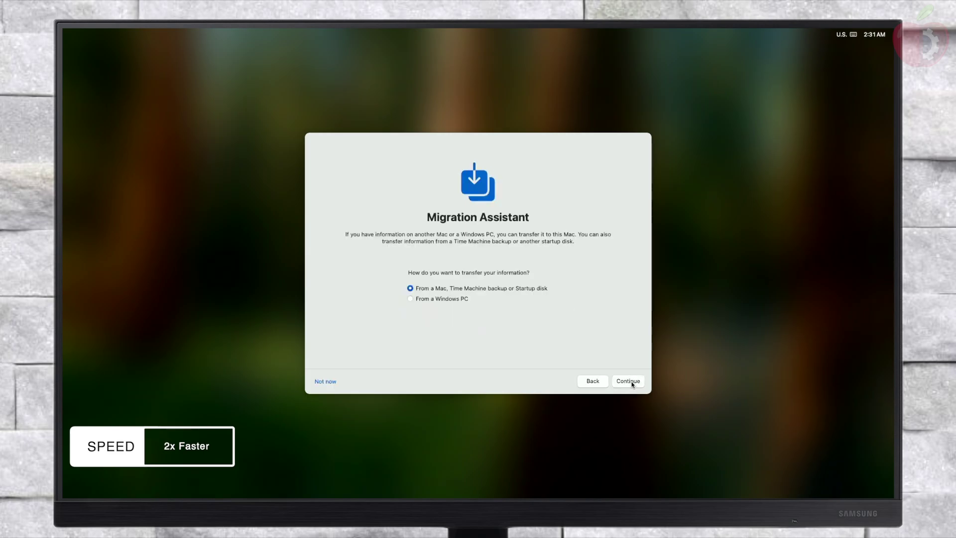
# Step: Skip the Migration Assistant transfer and Apple Account sign-in, proceeding to the computer account creation
pyautogui.click(312, 387)
pyautogui.click(328, 381)
pyautogui.click(519, 308)
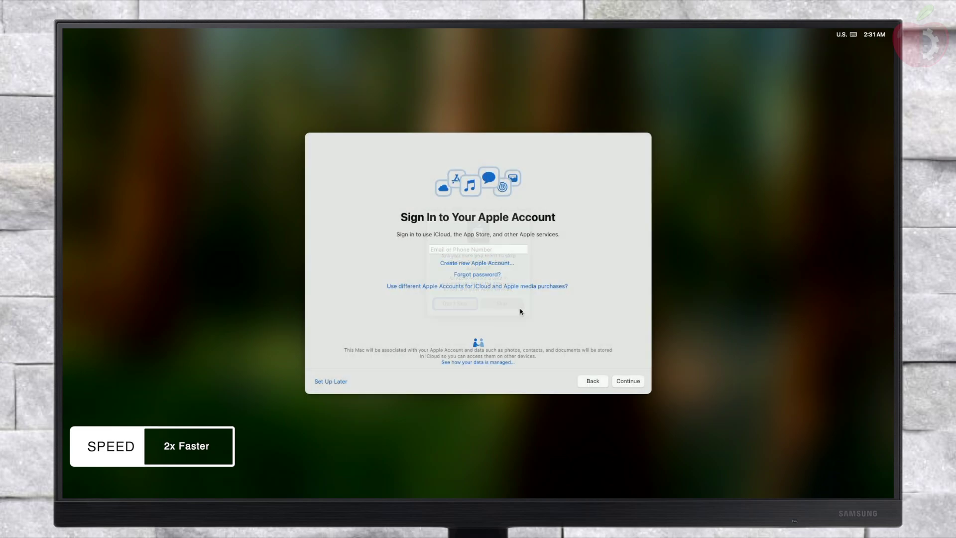
pyautogui.click(635, 383)
pyautogui.click(526, 298)
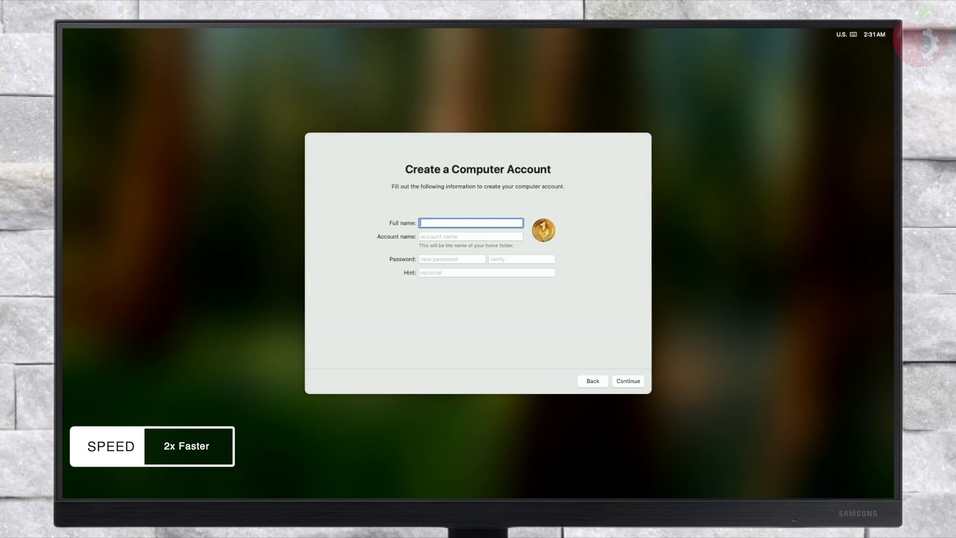
# Step: Enter Elitemac as the computer account's full name, keep the suggested account name, and fill in the password and its verification
pyautogui.write('Elitemac')
pyautogui.press('Tab')
pyautogui.press('Tab')
pyautogui.write('••••')
pyautogui.press('Tab')
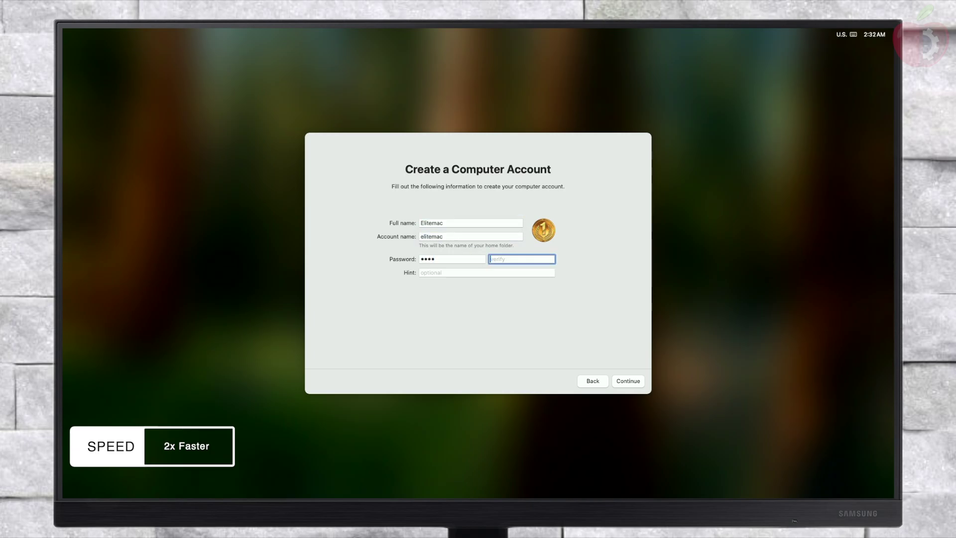
pyautogui.write('••••')
# Step: Set the account picture to a grey-green monogram with the initials EM and create the account
pyautogui.click(543, 230)
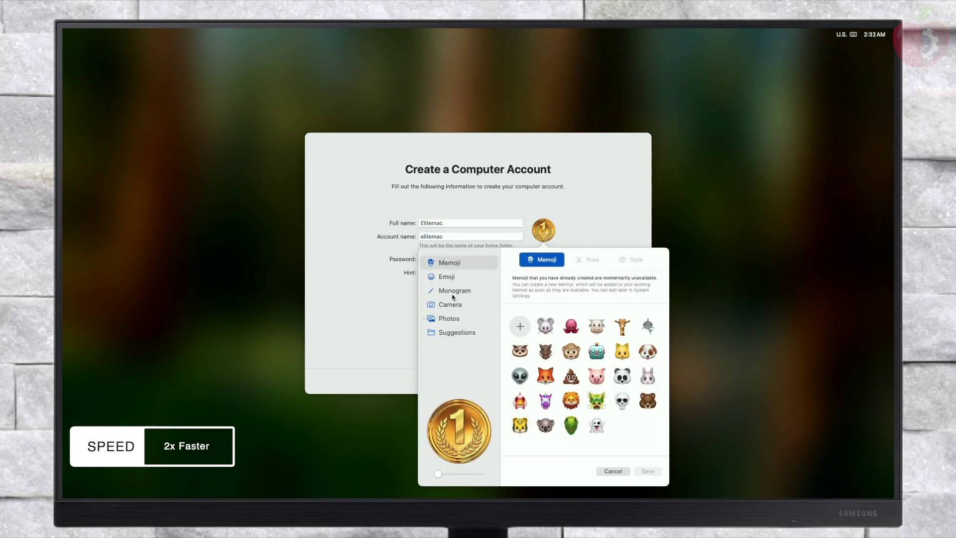
pyautogui.click(469, 291)
pyautogui.click(530, 431)
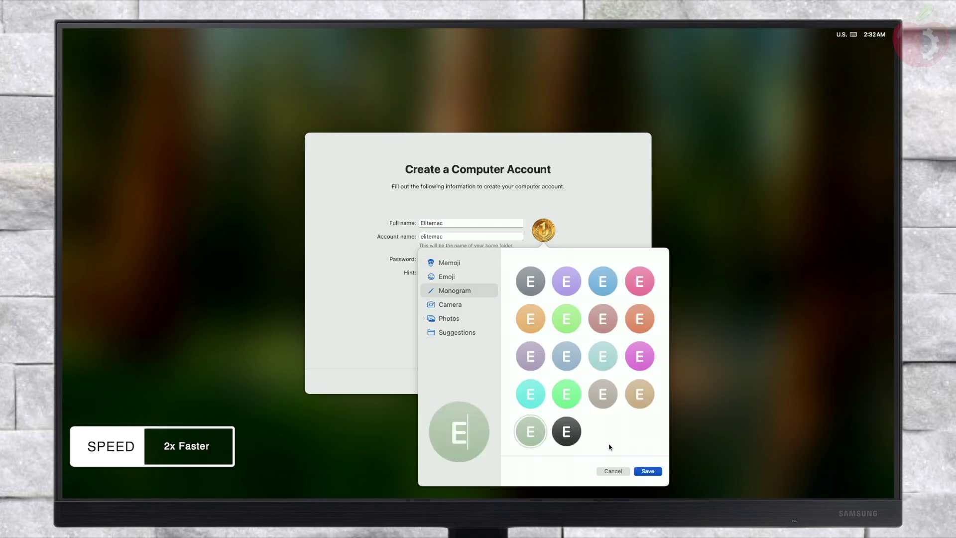
pyautogui.write('M')
pyautogui.click(647, 471)
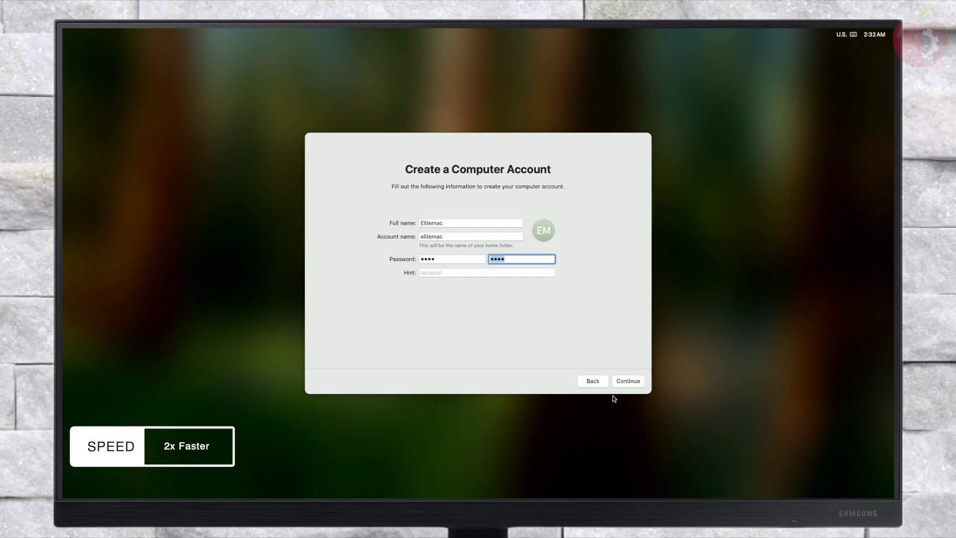
pyautogui.click(629, 381)
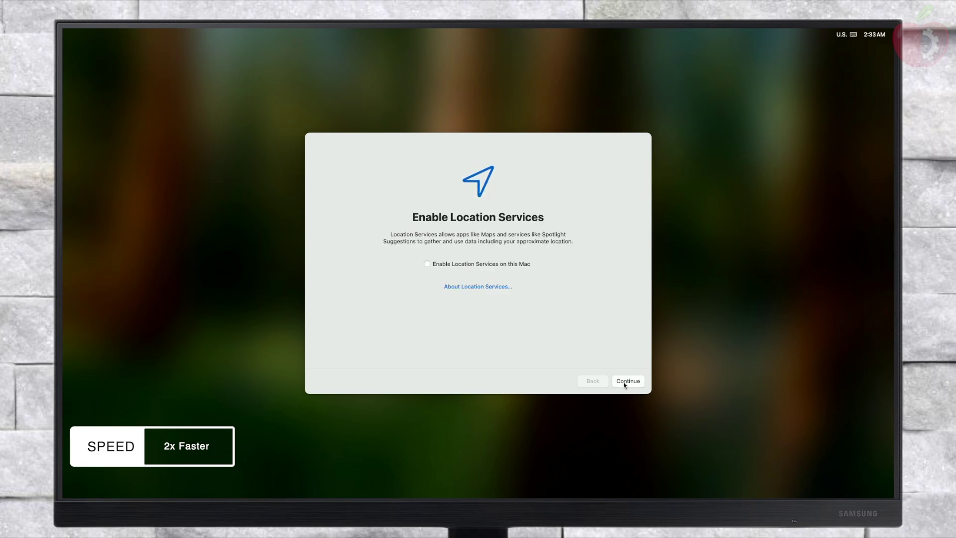
# Step: Continue without enabling Location Services and turn off sharing Mac Analytics with Apple
pyautogui.click(626, 381)
pyautogui.click(517, 311)
pyautogui.click(632, 380)
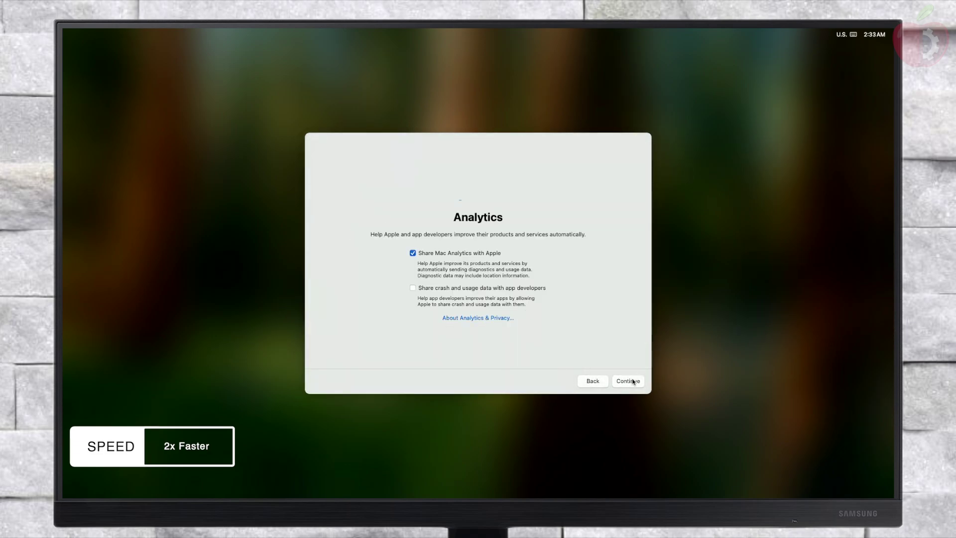
pyautogui.click(412, 253)
pyautogui.click(628, 381)
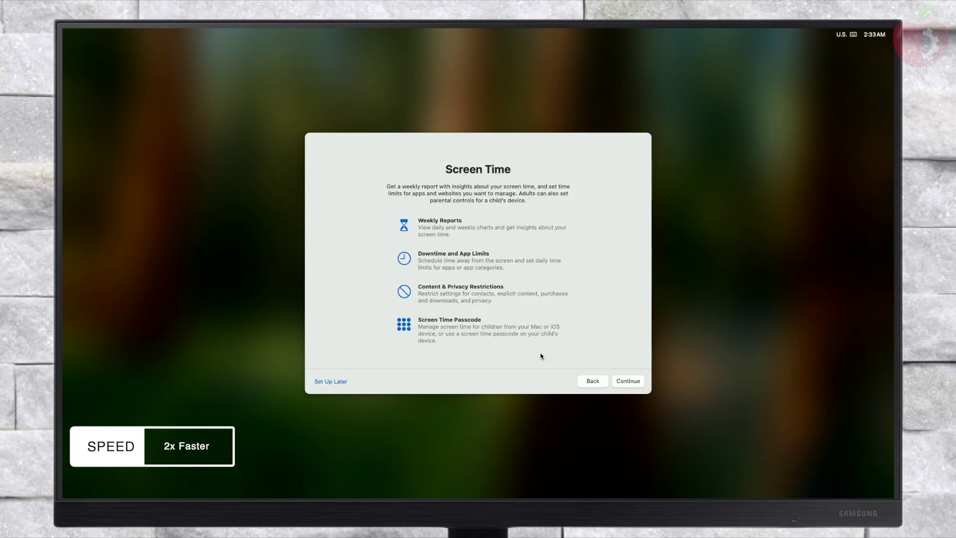
# Step: Continue through the Screen Time and Siri pages, preview the available Siri voices, and choose Voice 4
pyautogui.click(637, 381)
pyautogui.click(635, 381)
pyautogui.click(442, 260)
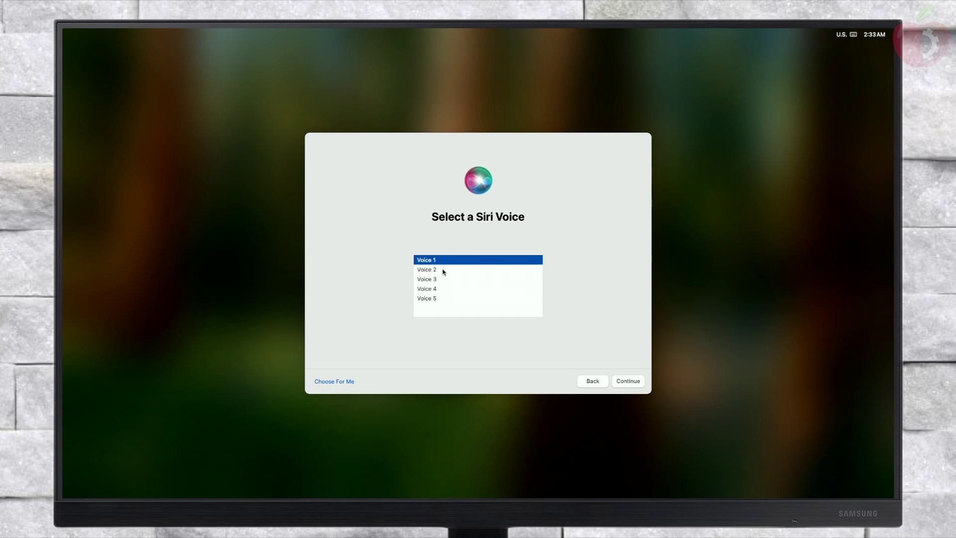
pyautogui.click(444, 270)
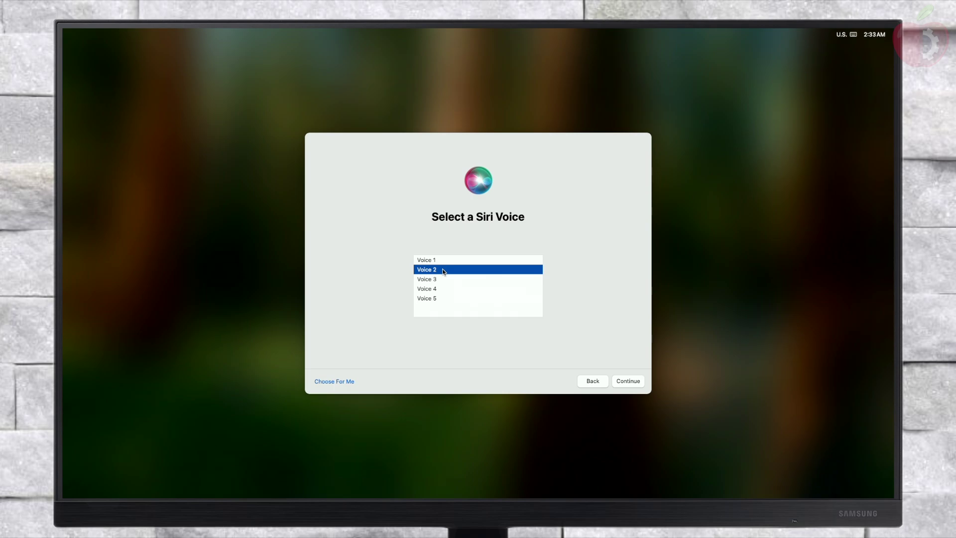
pyautogui.click(440, 280)
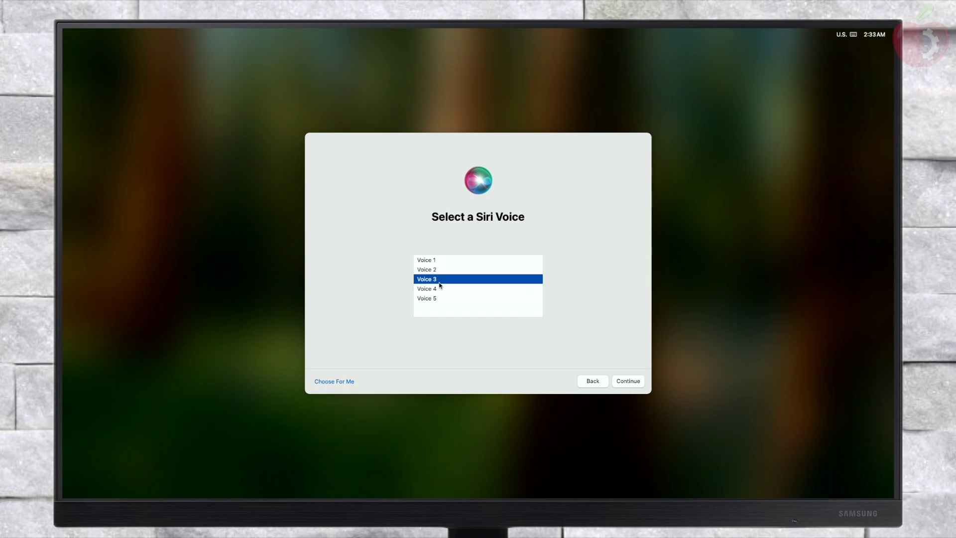
pyautogui.click(440, 290)
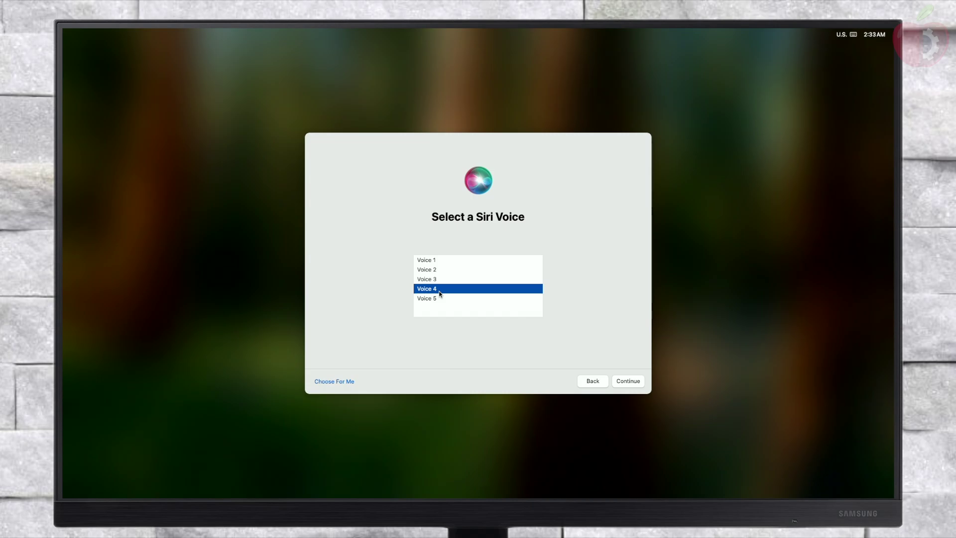
pyautogui.click(440, 298)
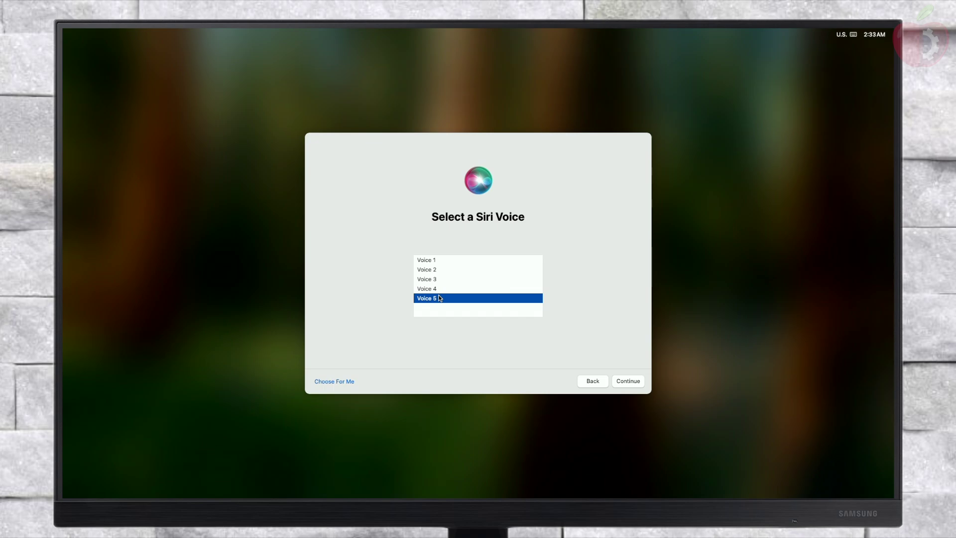
pyautogui.click(495, 289)
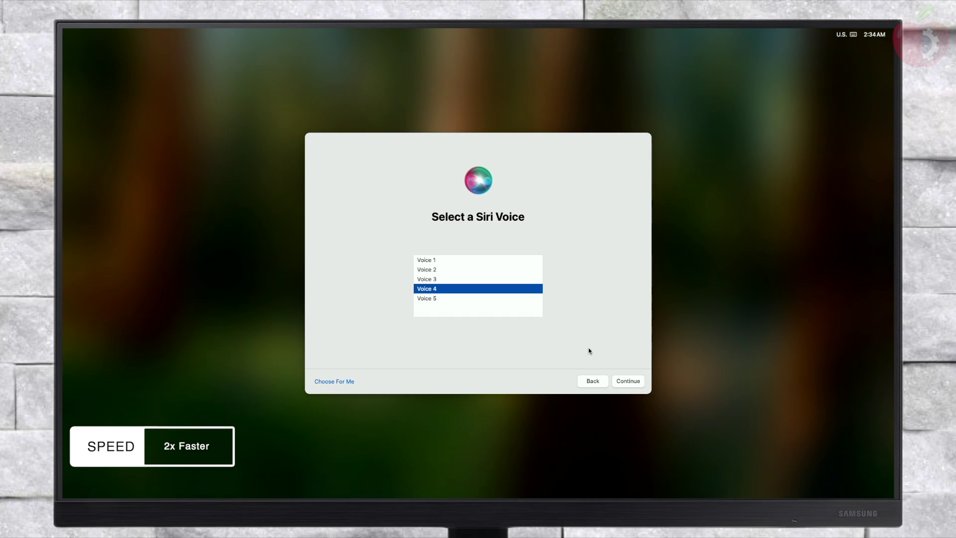
pyautogui.click(640, 381)
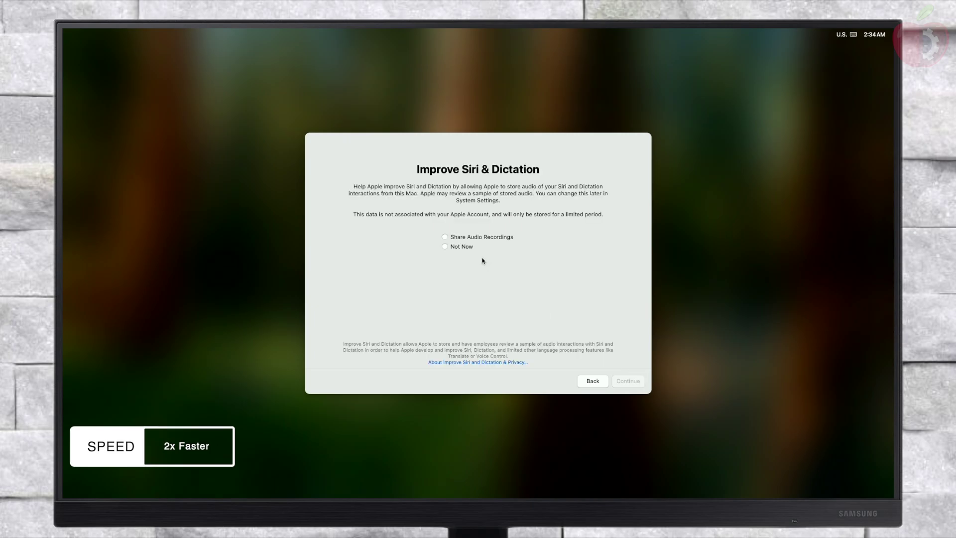
# Step: Choose Not Now for sharing Siri audio recordings, keep the Light look, and finish the setup to reach the desktop
pyautogui.click(445, 246)
pyautogui.click(635, 382)
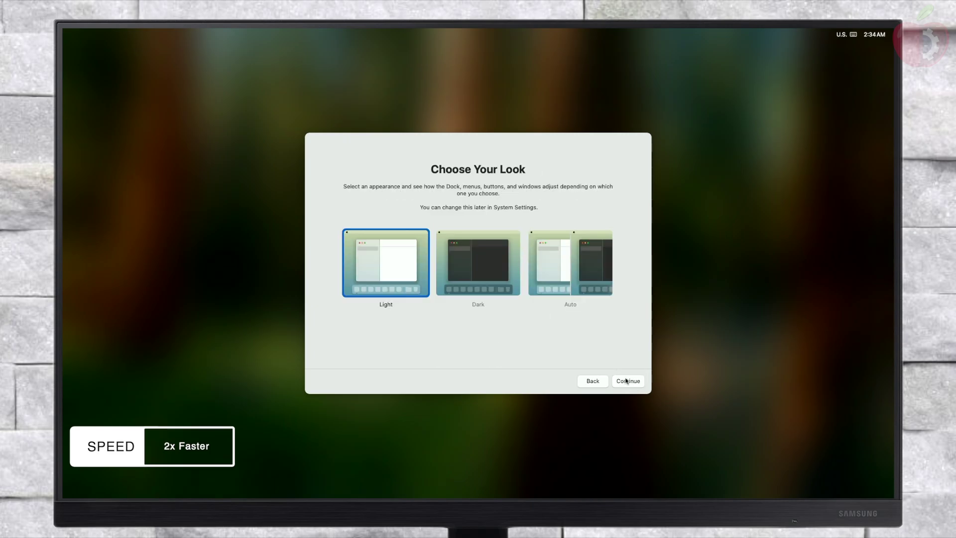
pyautogui.click(629, 381)
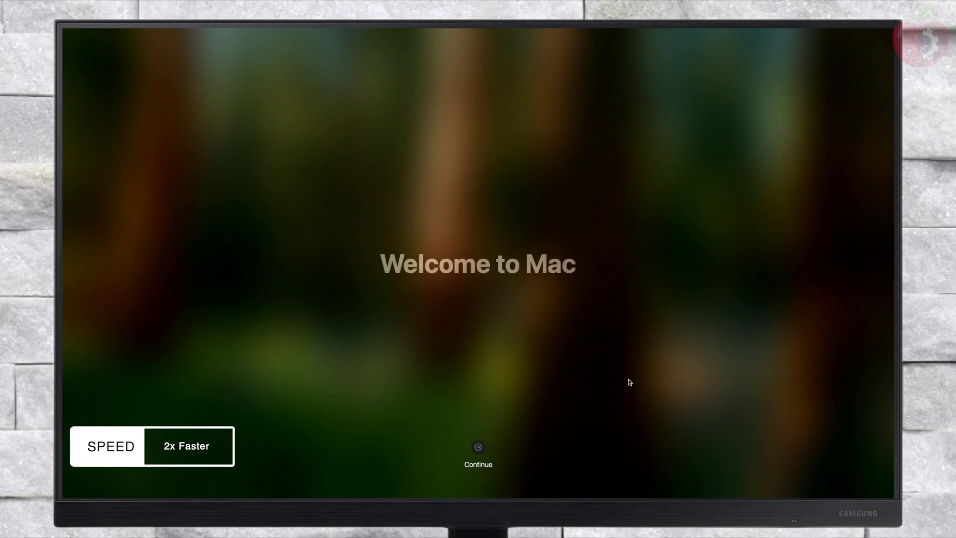
pyautogui.click(478, 447)
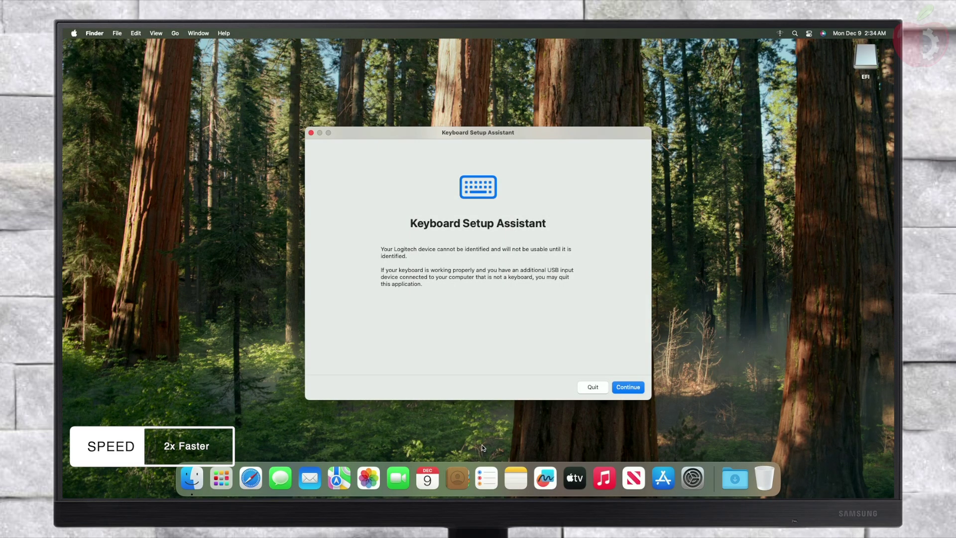
# Step: Identify the Logitech keyboard in Keyboard Setup Assistant and accept the ANSI (U.S.) type
pyautogui.click(628, 387)
pyautogui.press('z')
pyautogui.press('/')
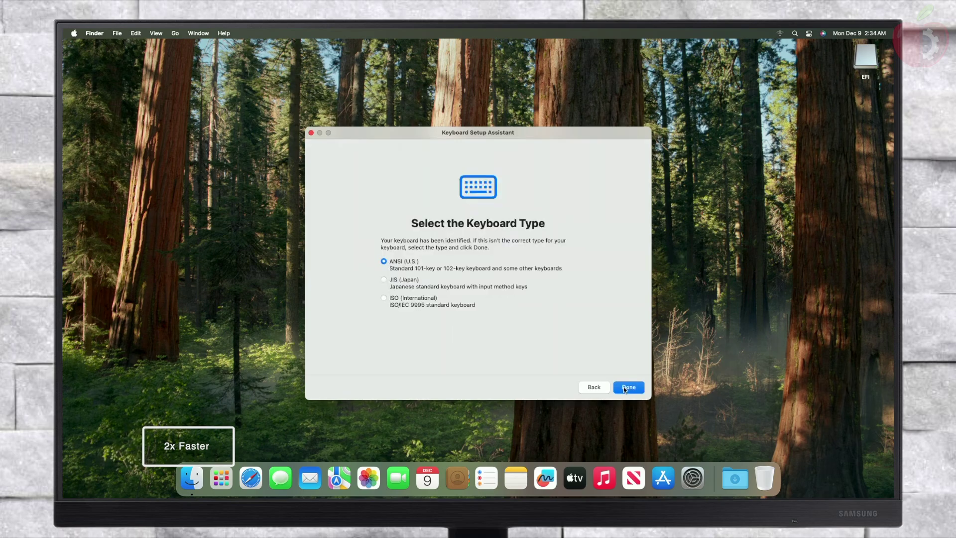
pyautogui.click(623, 387)
# Step: Set Finder to show hard disks on the desktop and arrange the desktop icons with Use Stacks
pyautogui.click(95, 33)
pyautogui.click(94, 58)
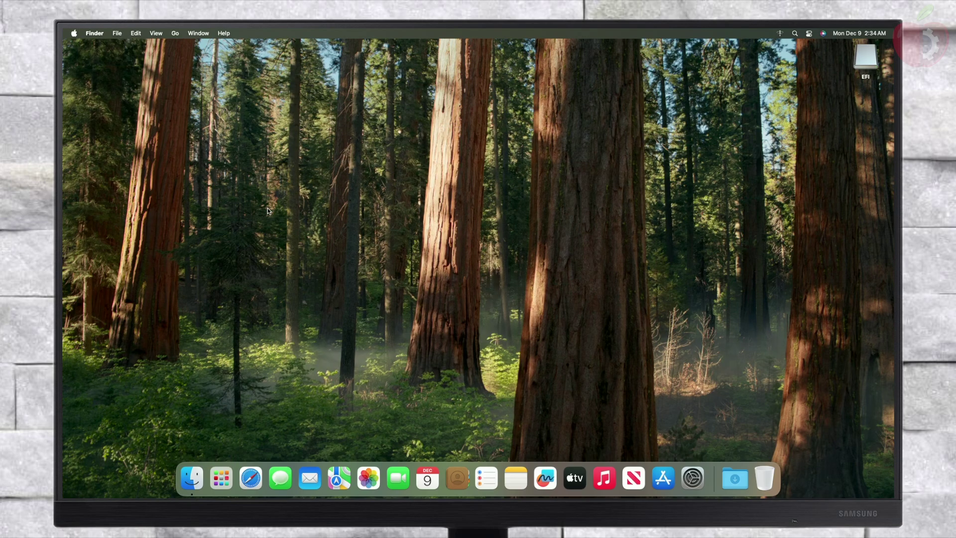
pyautogui.click(106, 102)
pyautogui.click(73, 50)
pyautogui.rightClick(373, 138)
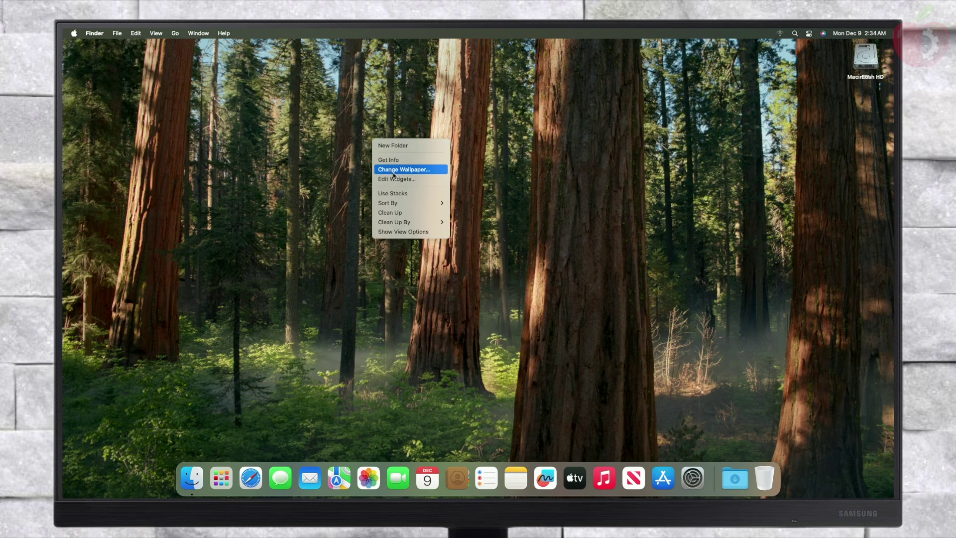
pyautogui.click(406, 193)
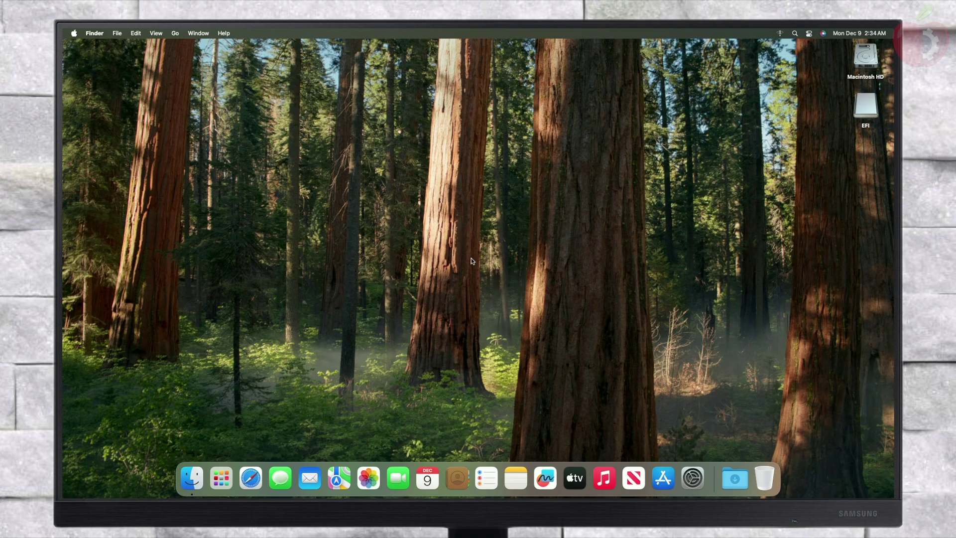
# Step: Open Terminal and run sudo diskutil list, authorising it with the account password
pyautogui.press('super+space')
pyautogui.write('terminal')
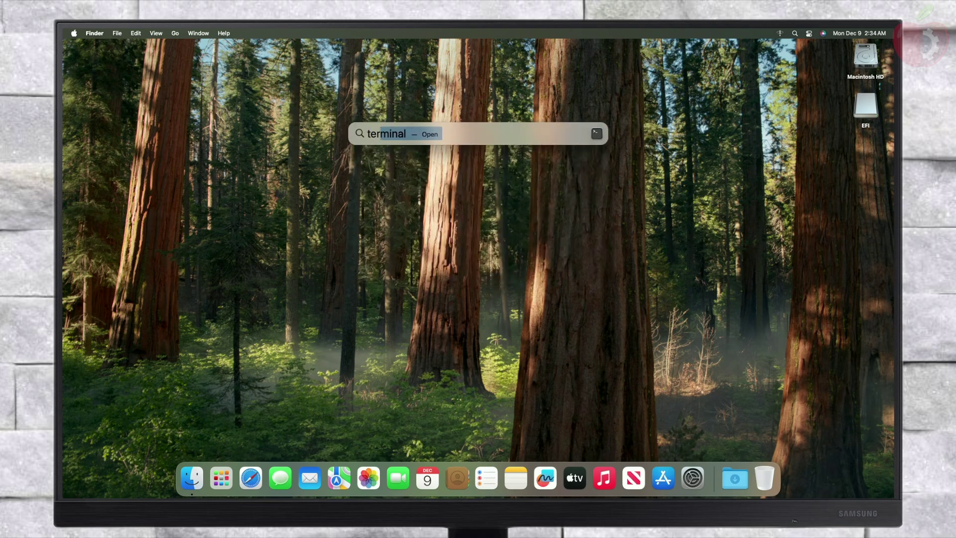
pyautogui.press('Return')
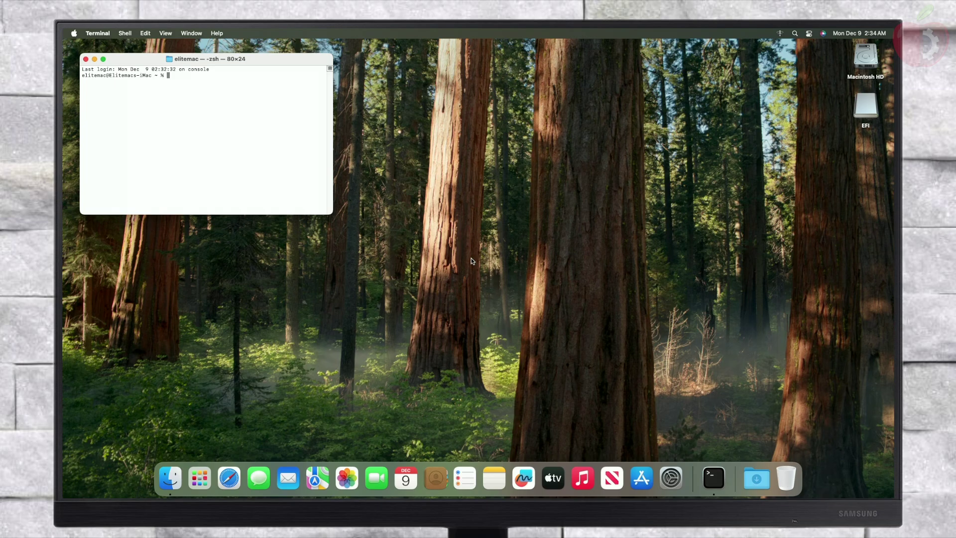
pyautogui.write('sudo diskutil list')
pyautogui.press('Return')
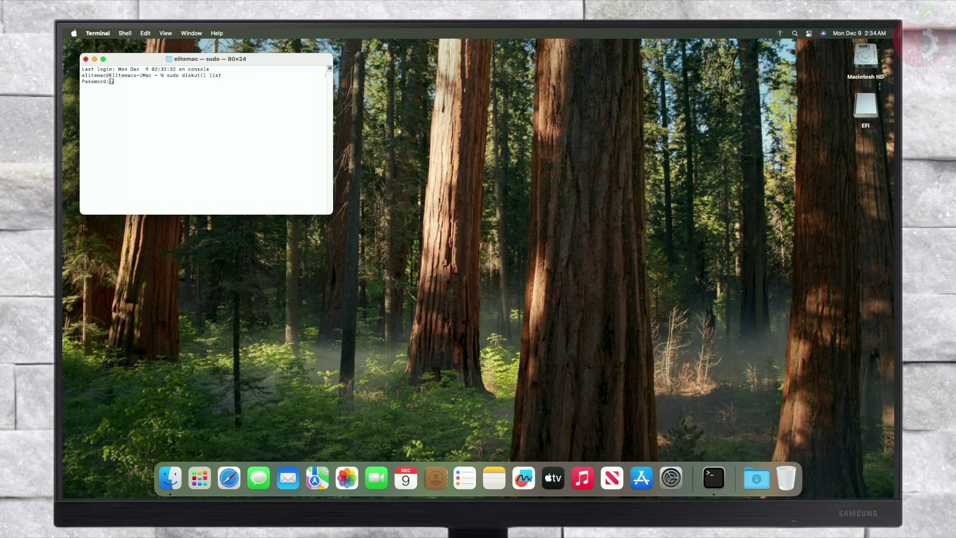
pyautogui.press('Return')
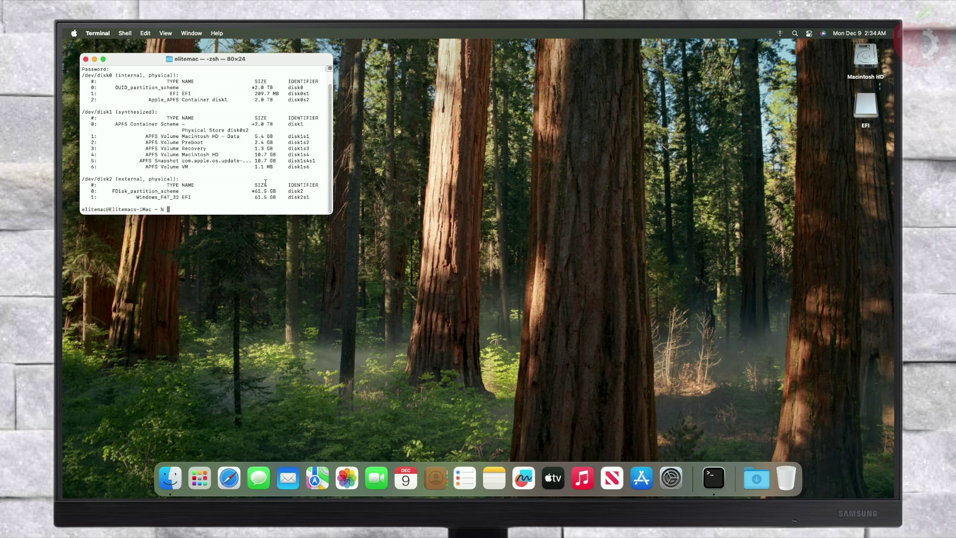
# Step: Mount the internal EFI partition with sudo diskutil mount /dev/disk0s1, and quit Terminal and remove it from the Dock
pyautogui.write('sudo diskutil mount /dev/disk0s1')
pyautogui.press('Return')
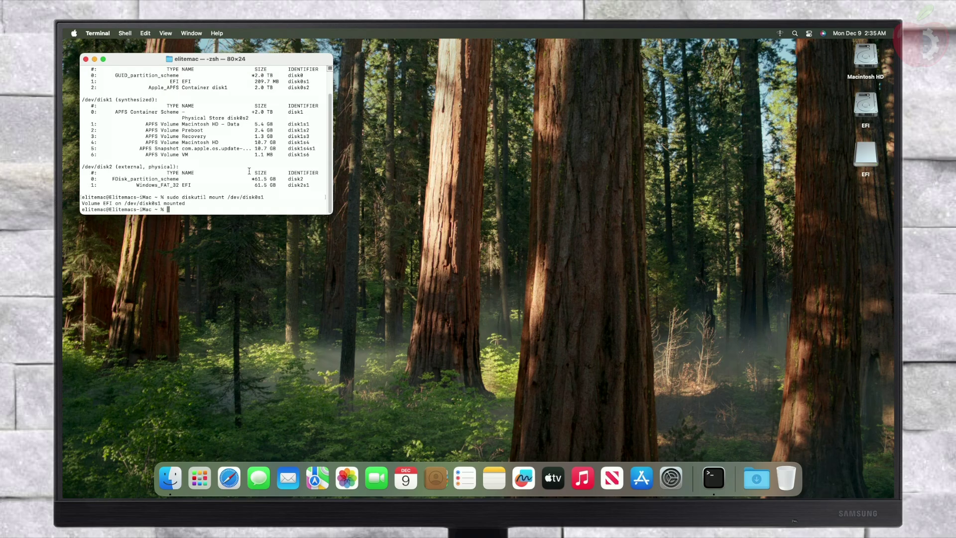
pyautogui.press('super+q')
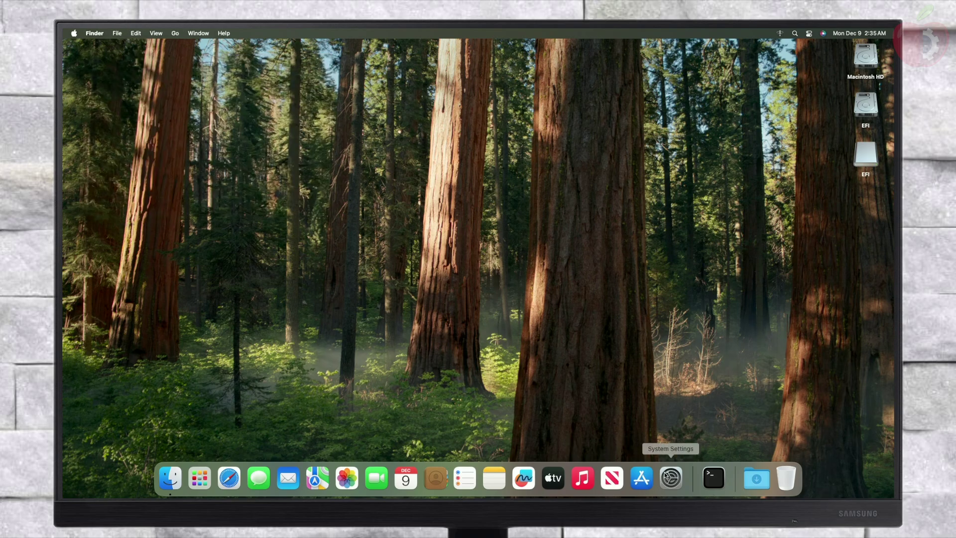
pyautogui.moveTo(713, 478); pyautogui.dragTo(771, 468)
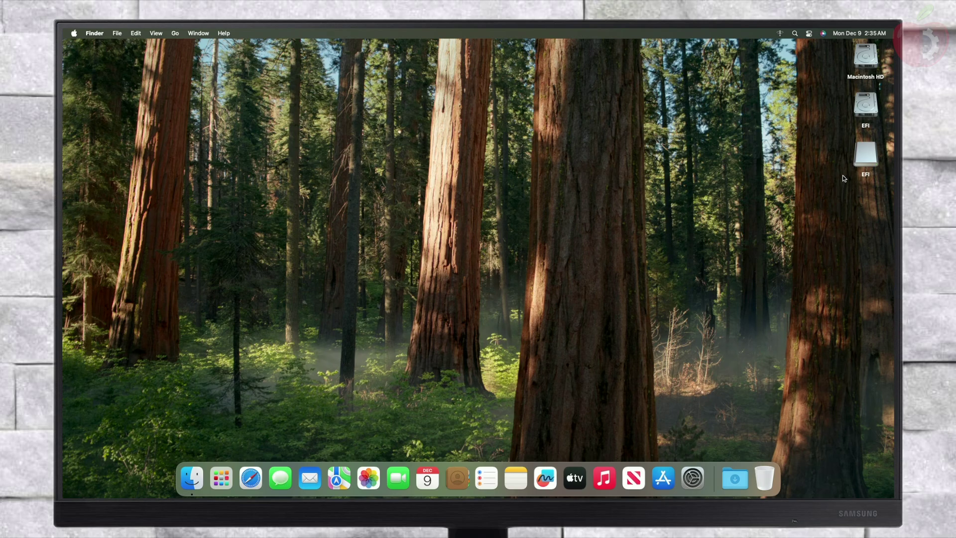
# Step: Copy the EFI folder from the USB drive's EFI volume to the internal drive's EFI volume and close the window
pyautogui.click(855, 161)
pyautogui.doubleClick(855, 161)
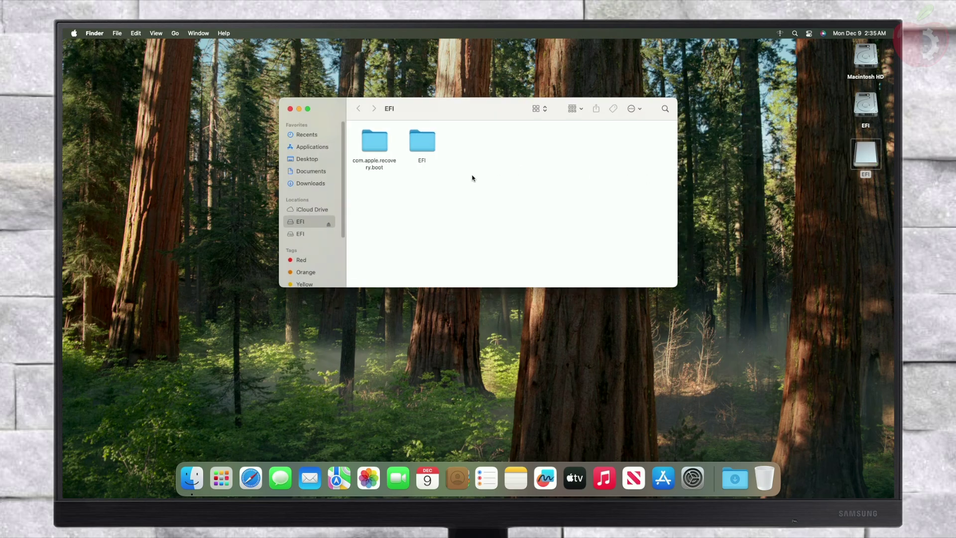
pyautogui.click(418, 149)
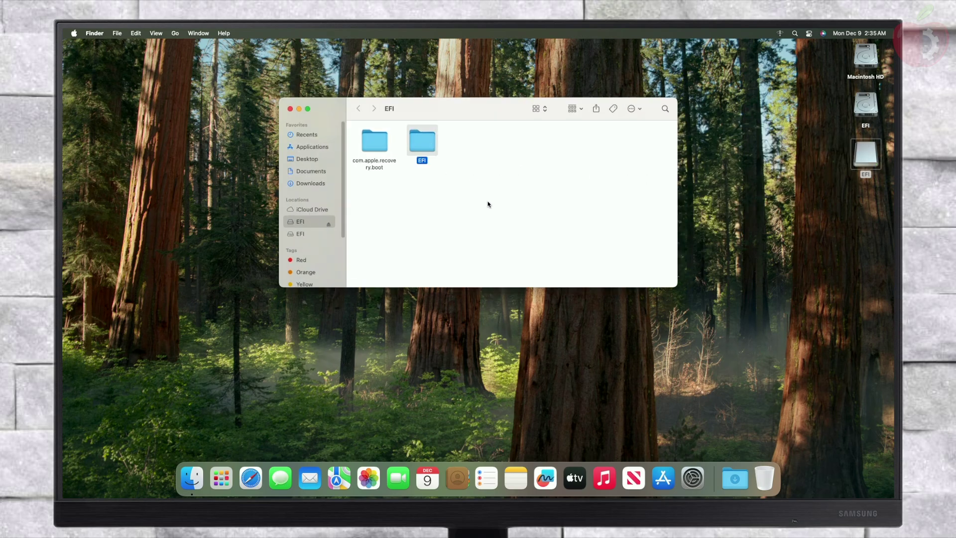
pyautogui.click(296, 236)
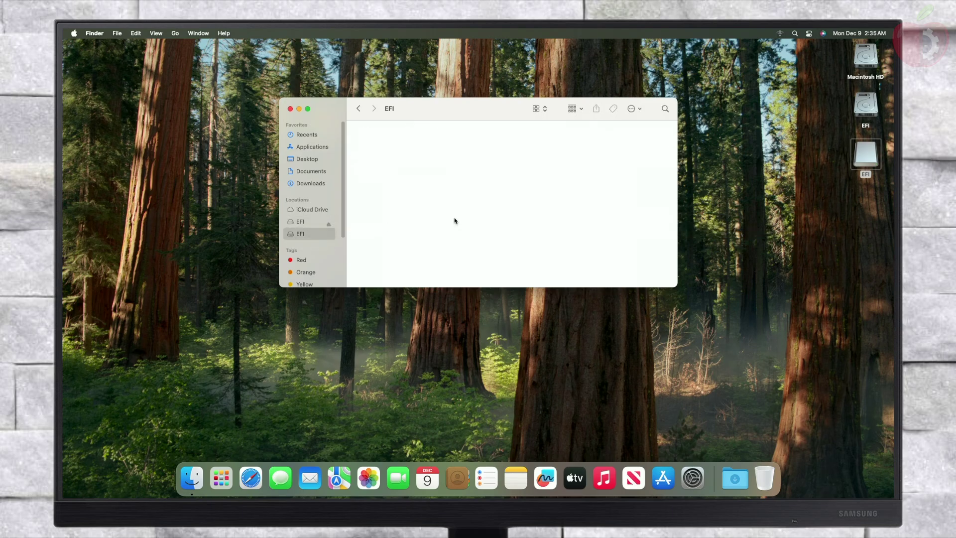
pyautogui.press('super+v')
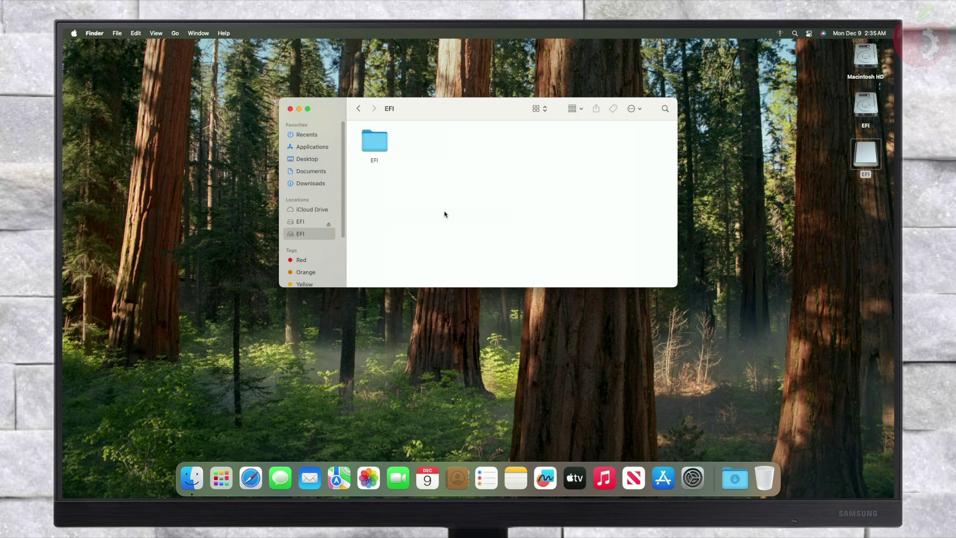
pyautogui.click(290, 108)
# Step: Eject both EFI volumes from the desktop together
pyautogui.keyDown('super'); pyautogui.click(865, 105); pyautogui.keyUp('super')
pyautogui.rightClick(865, 105)
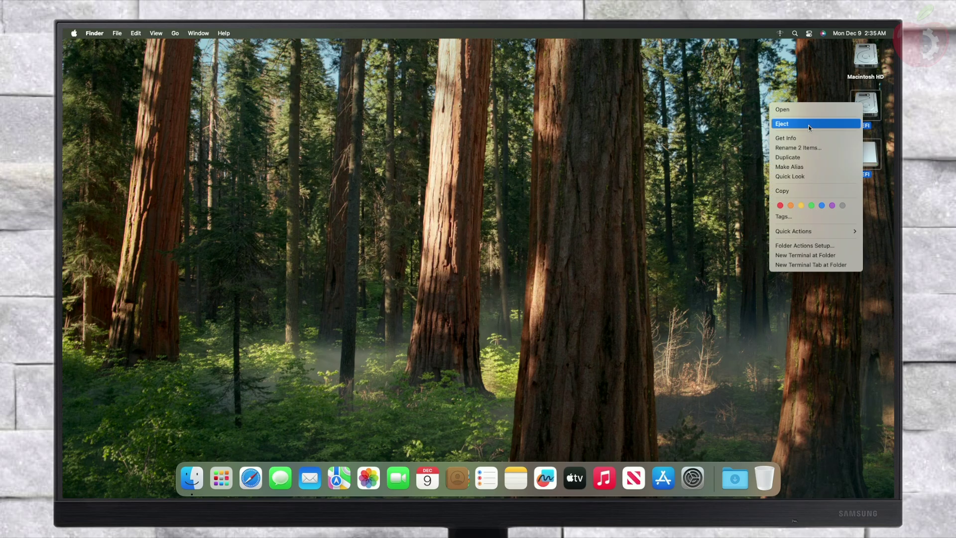
pyautogui.click(817, 125)
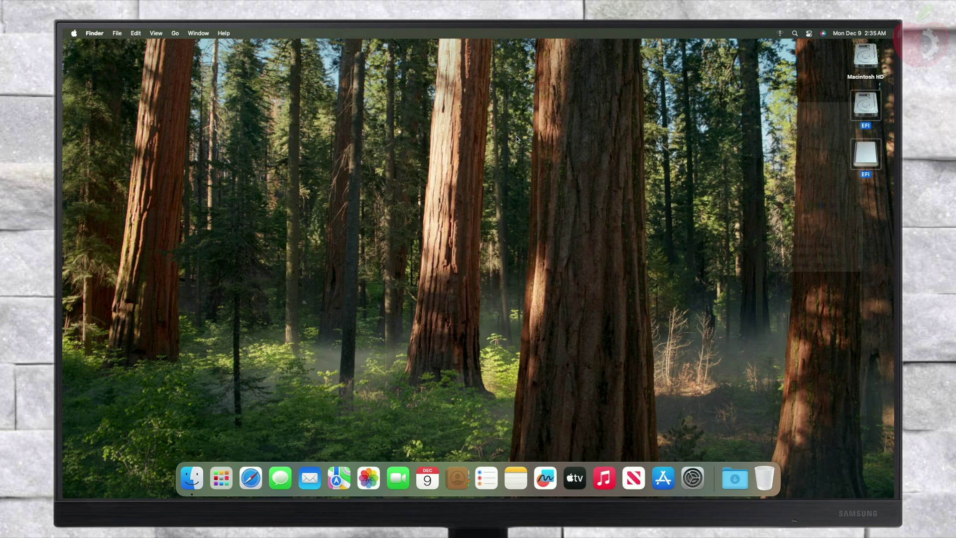
# Step: Restart the computer with reopening windows at login turned off
pyautogui.click(73, 33)
pyautogui.click(84, 122)
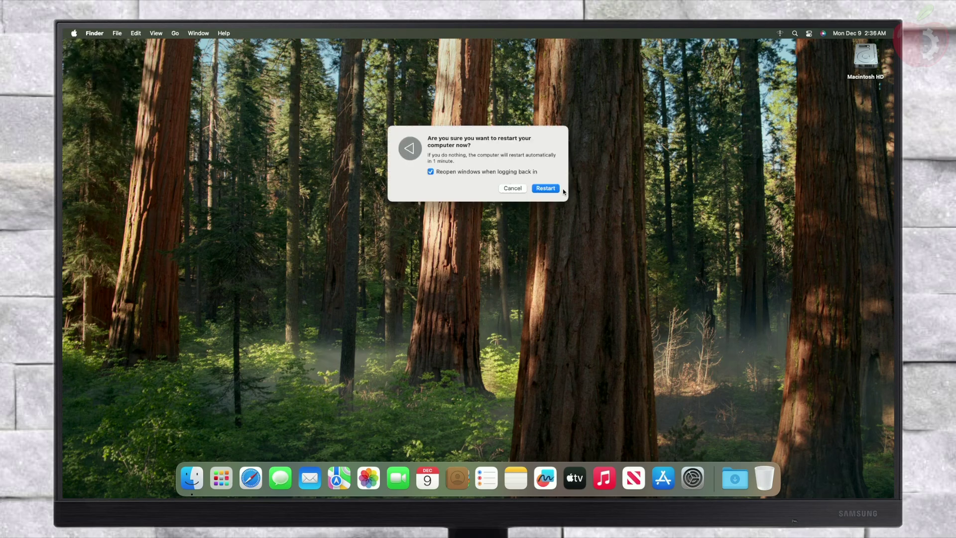
pyautogui.click(524, 172)
pyautogui.click(548, 188)
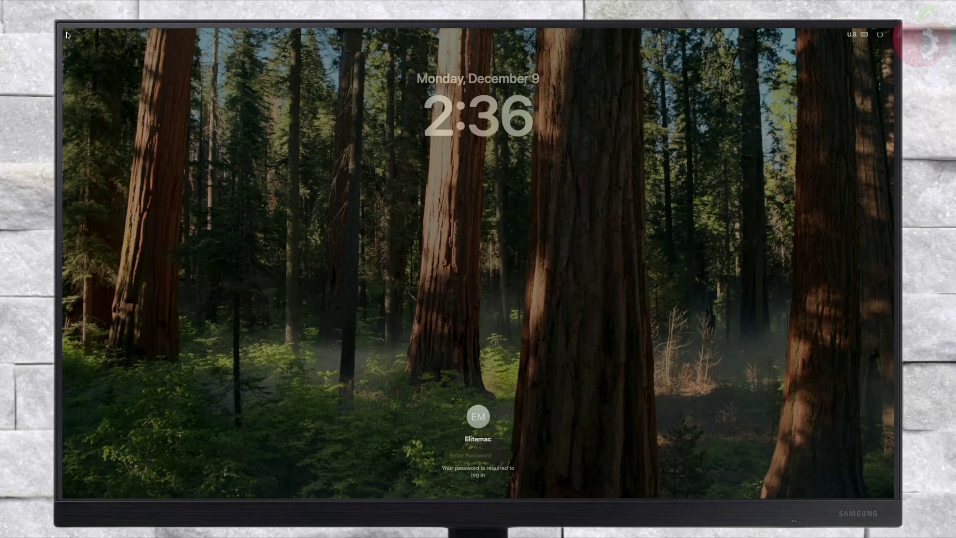
# Step: Log in with the account password and open About This Mac
pyautogui.write('••••')
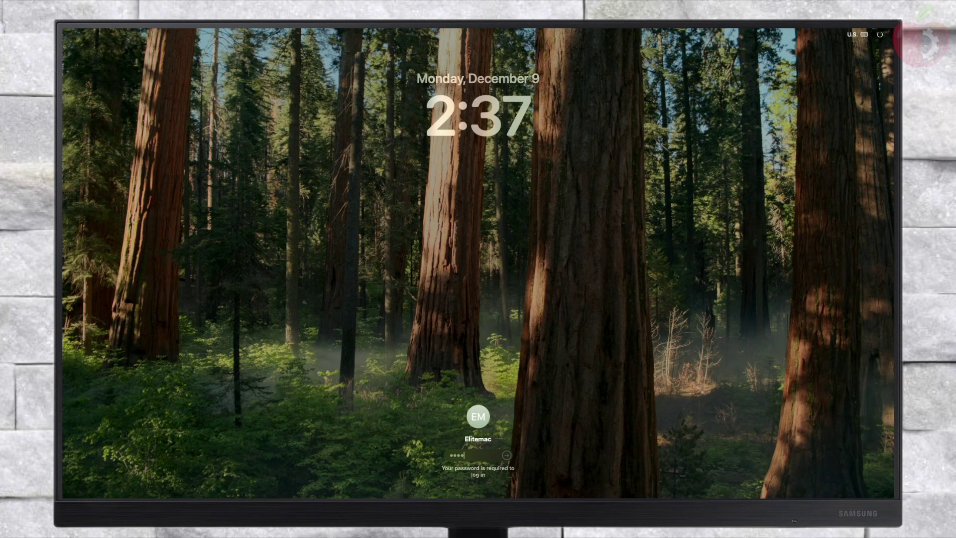
pyautogui.press('Return')
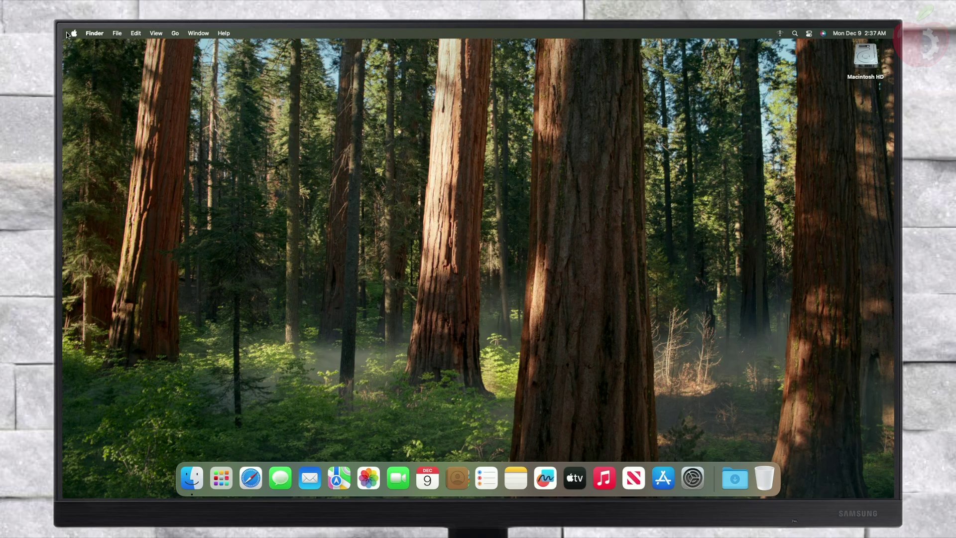
pyautogui.click(67, 31)
pyautogui.click(84, 47)
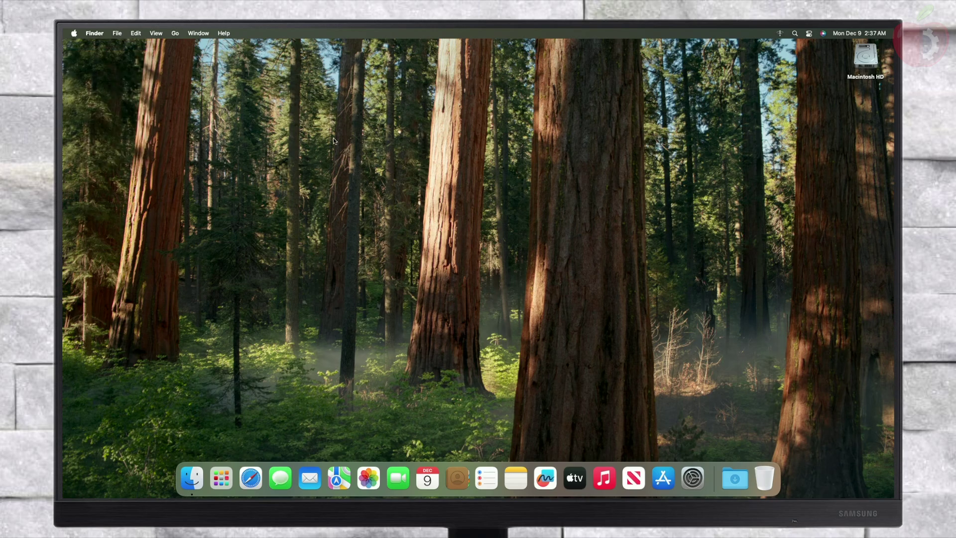